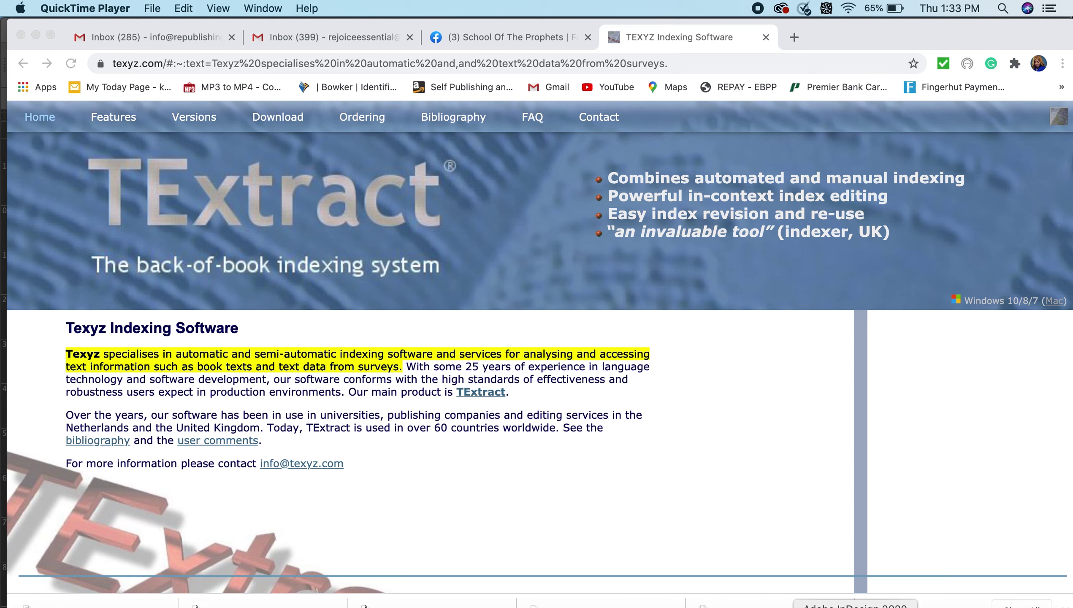
Show the InDesign book's Table of Contents spread, then switch to the Word file 'cox index'.
left_click(855, 606)
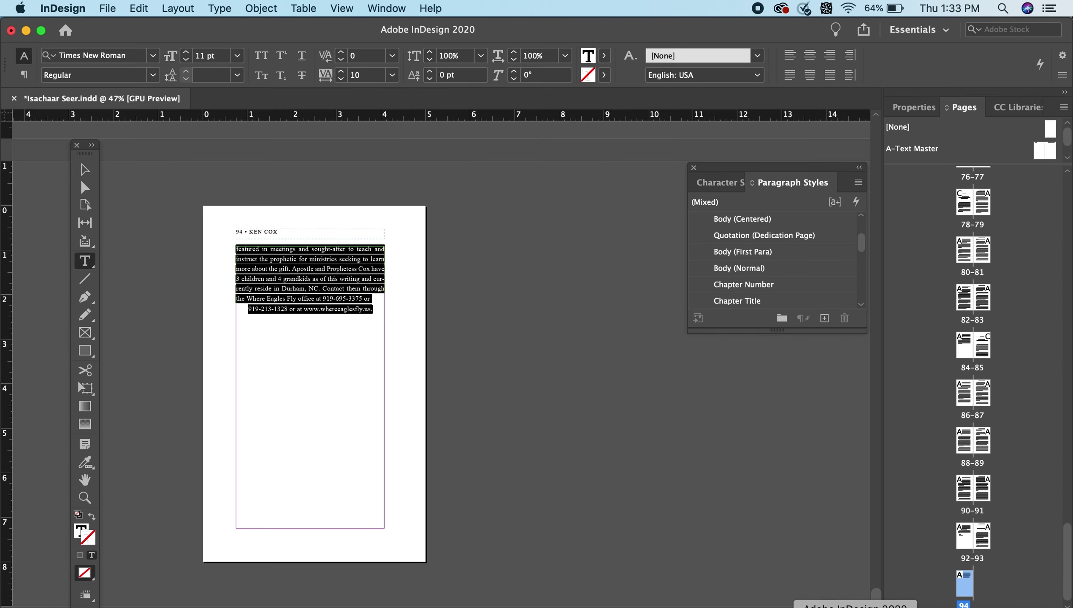
left_click_drag(875, 590, 893, 150)
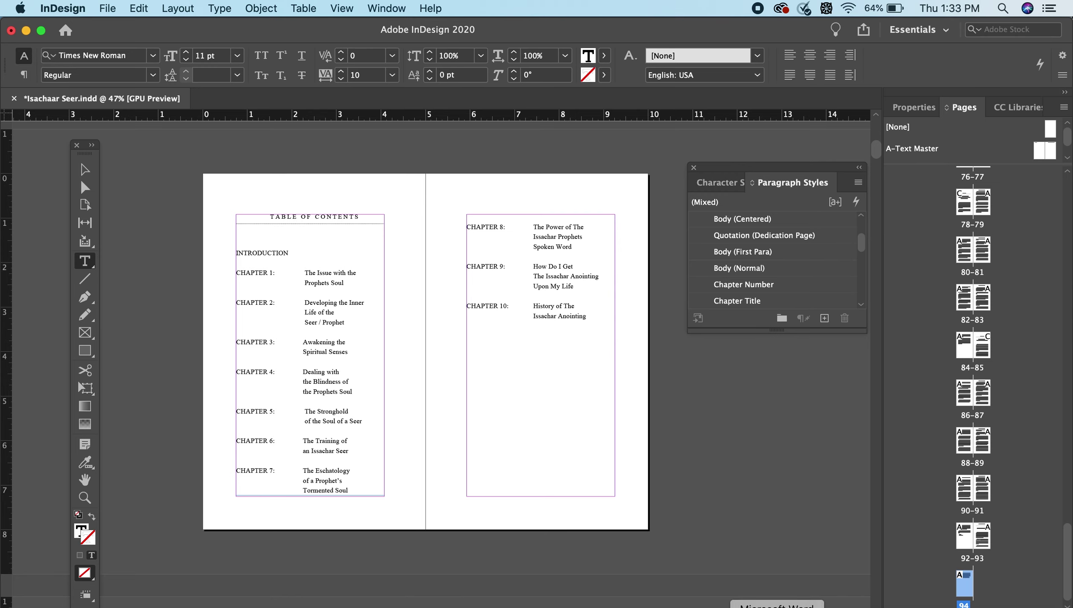
left_click(776, 606)
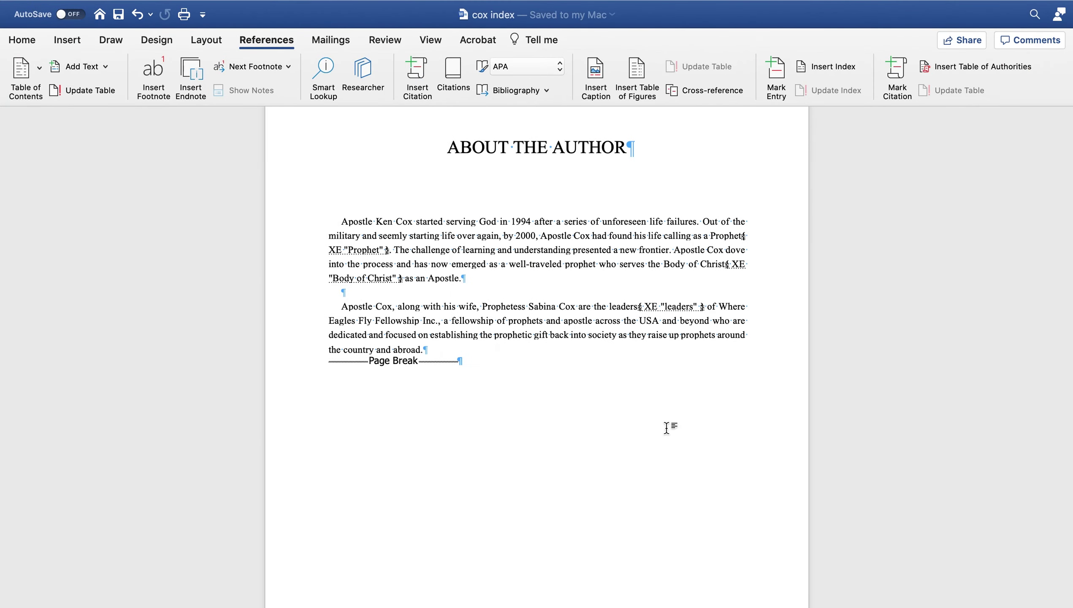
Scroll up through the end of cox index, then switch to the TEXYZ Indexing Software page in Chrome.
scroll(666, 428, "up", 15)
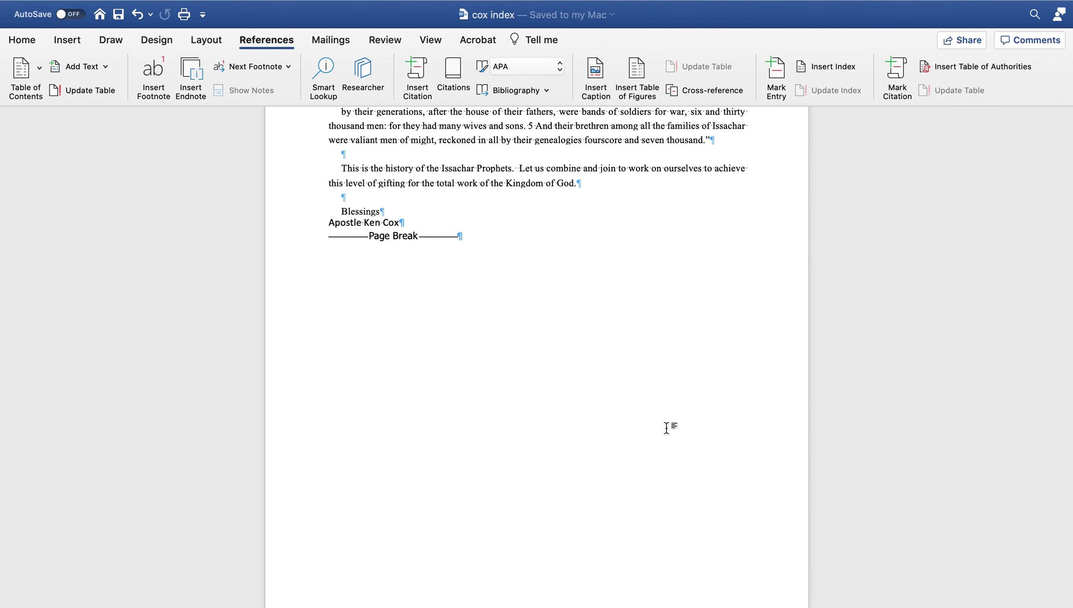
scroll(667, 427, "up", 15)
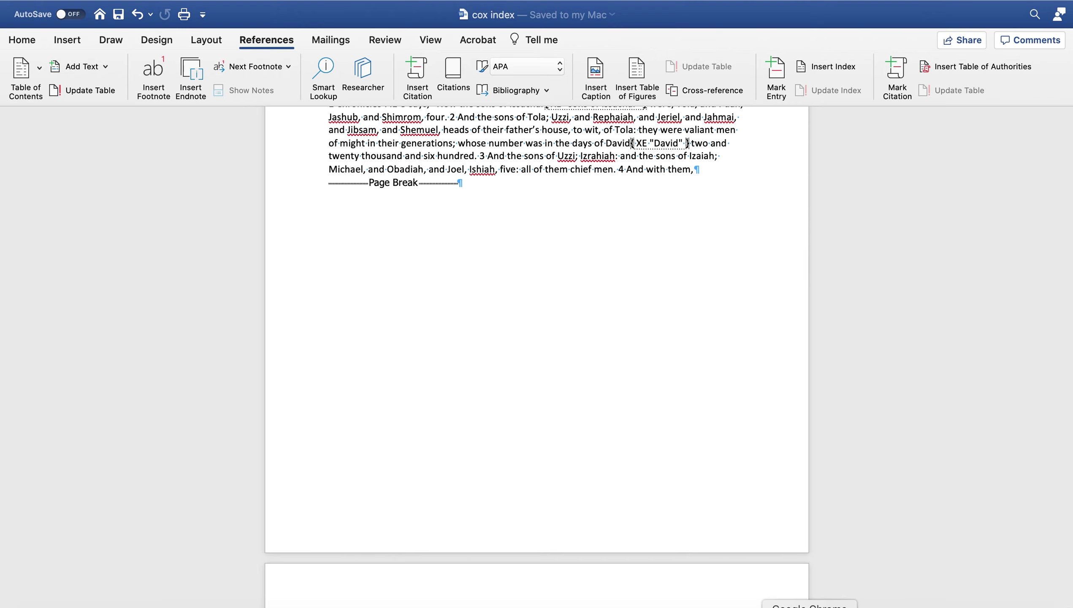
left_click(810, 606)
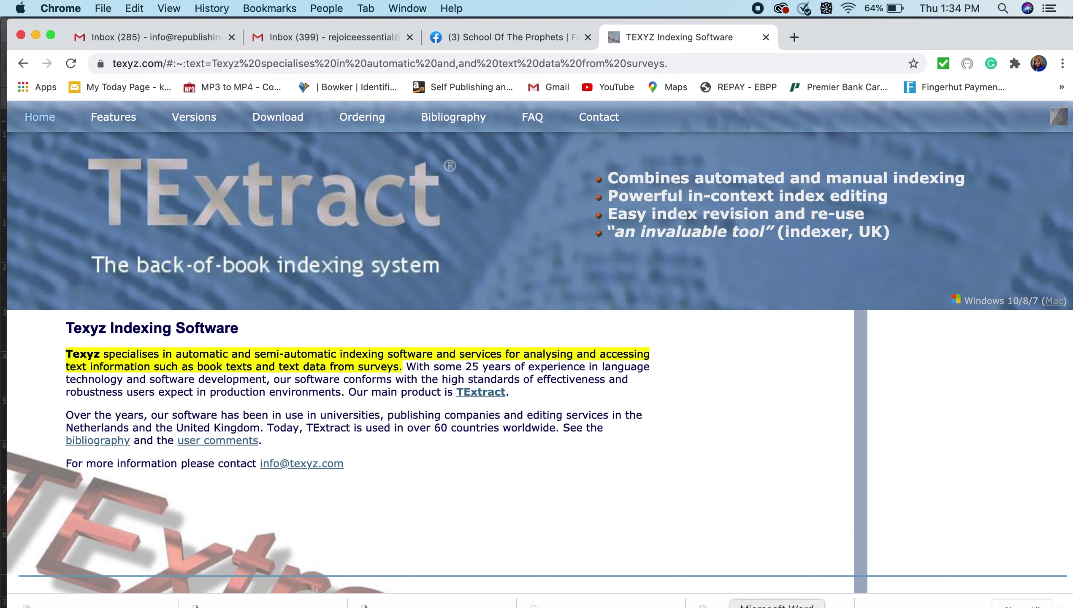
Scroll the InDesign layout from the copyright spread down to the Introduction spread, then switch away.
left_click(855, 605)
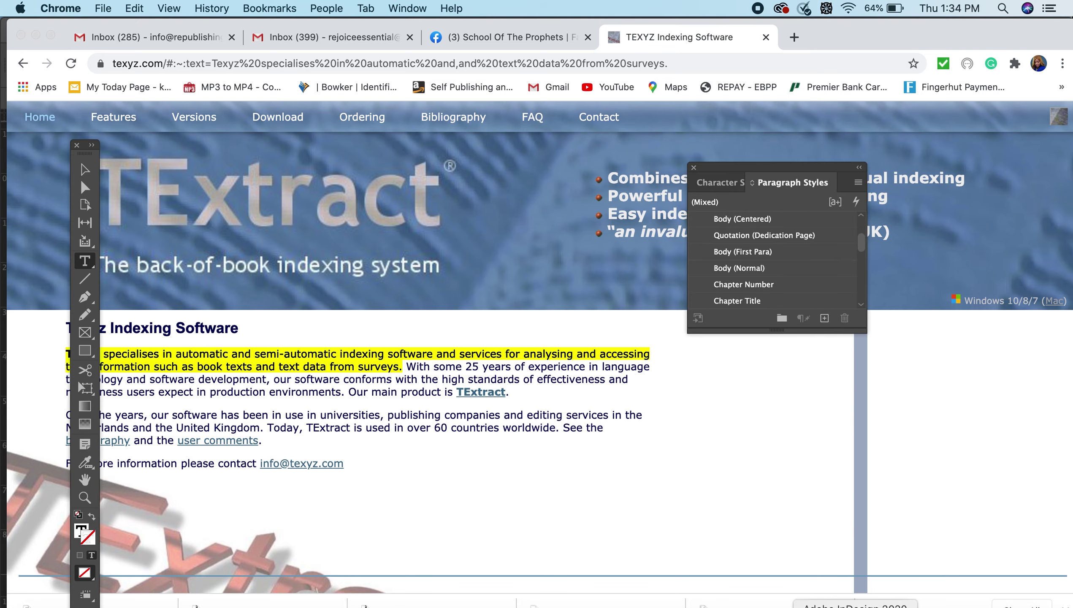
scroll(633, 441, "up", 10)
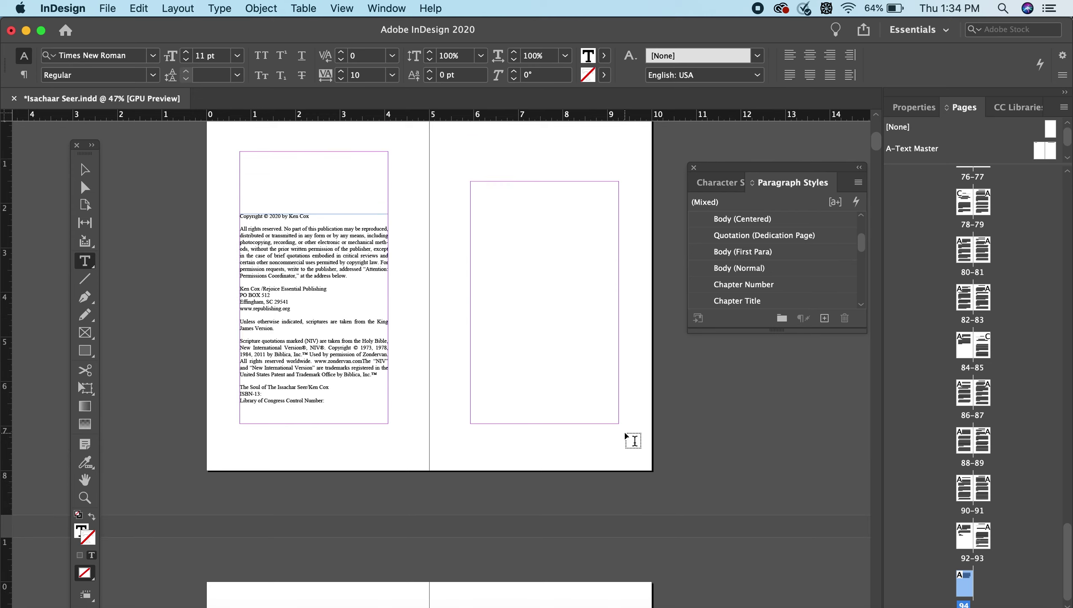
scroll(633, 440, "down", 5)
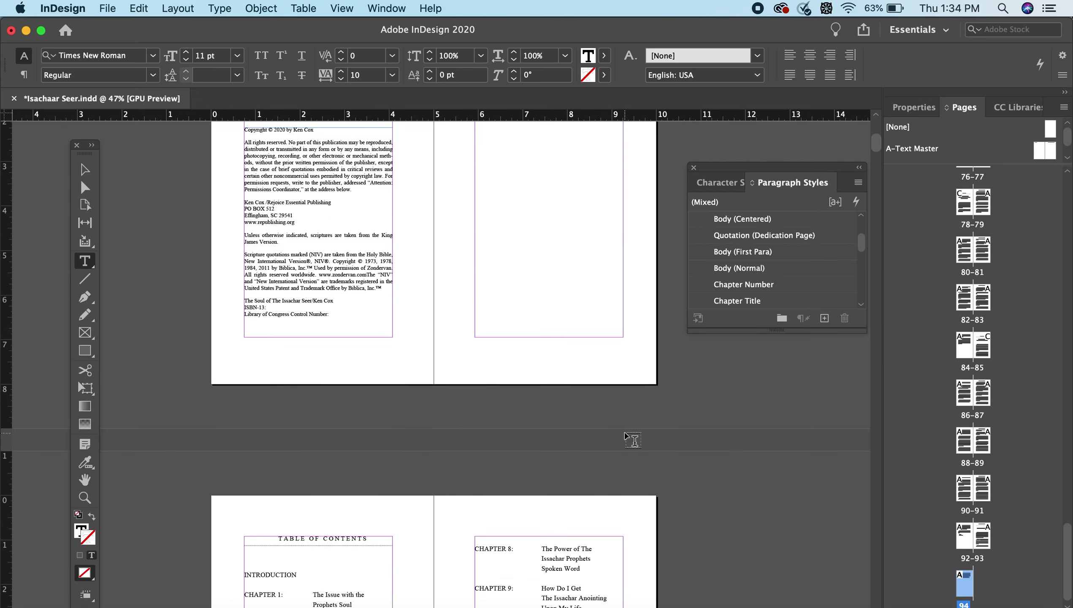
scroll(633, 440, "down", 7)
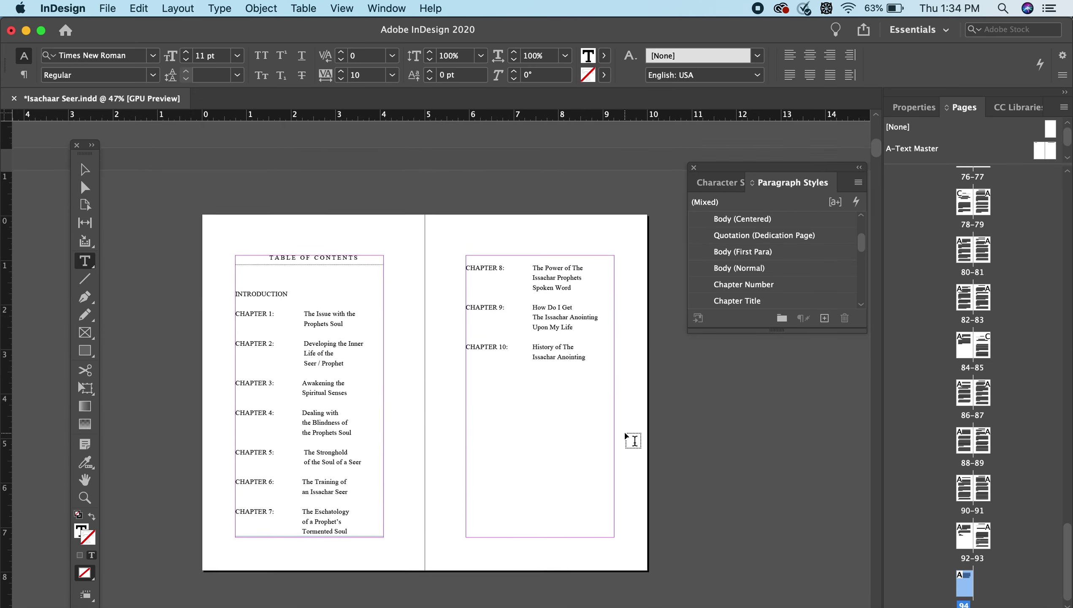
scroll(633, 440, "down", 6)
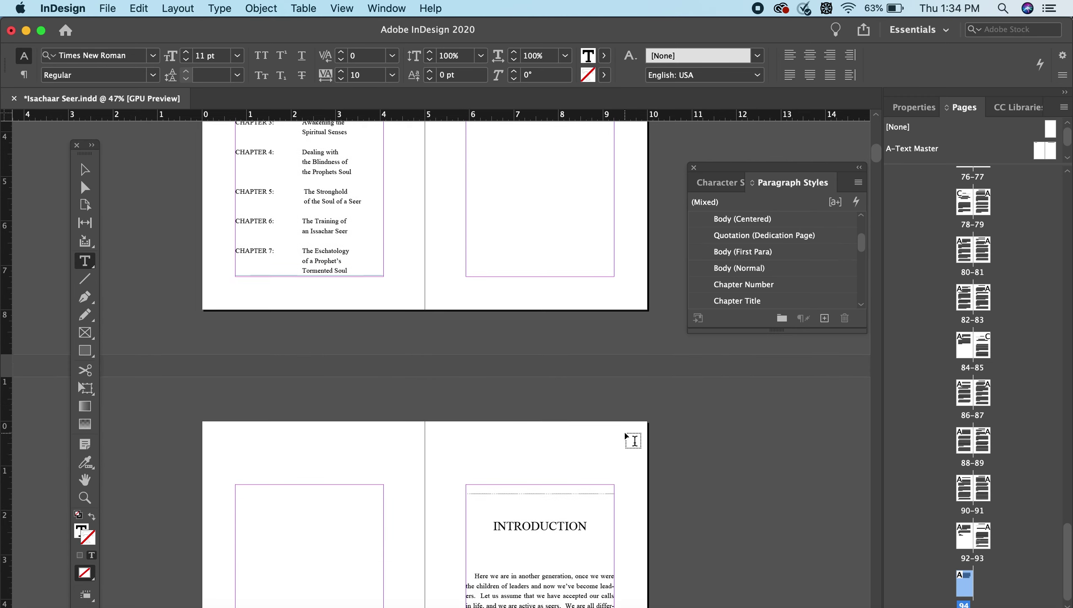
scroll(633, 440, "down", 2)
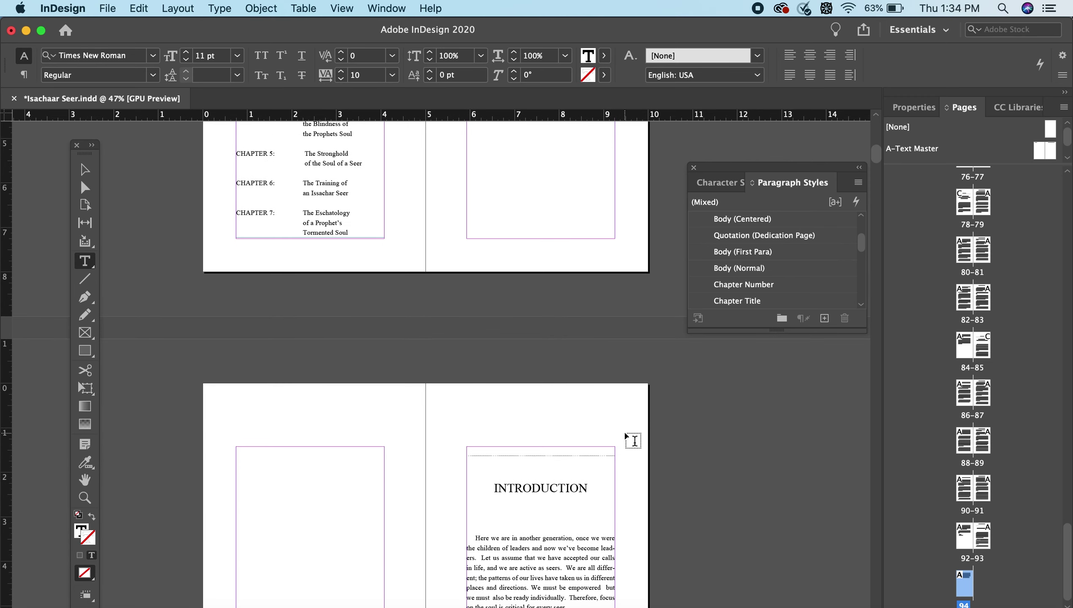
scroll(633, 441, "down", 8)
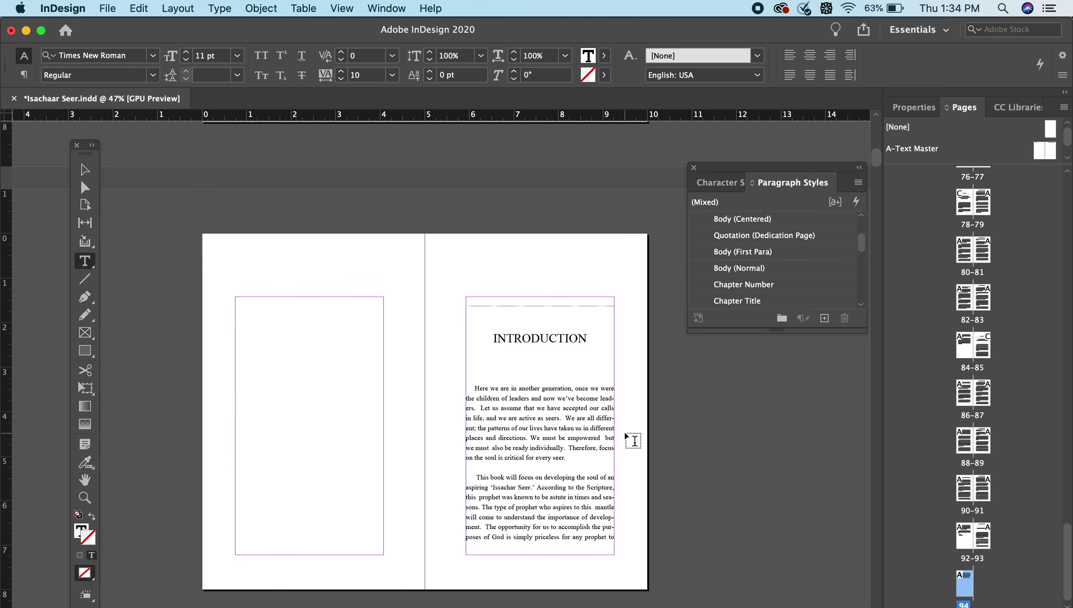
left_click(808, 604)
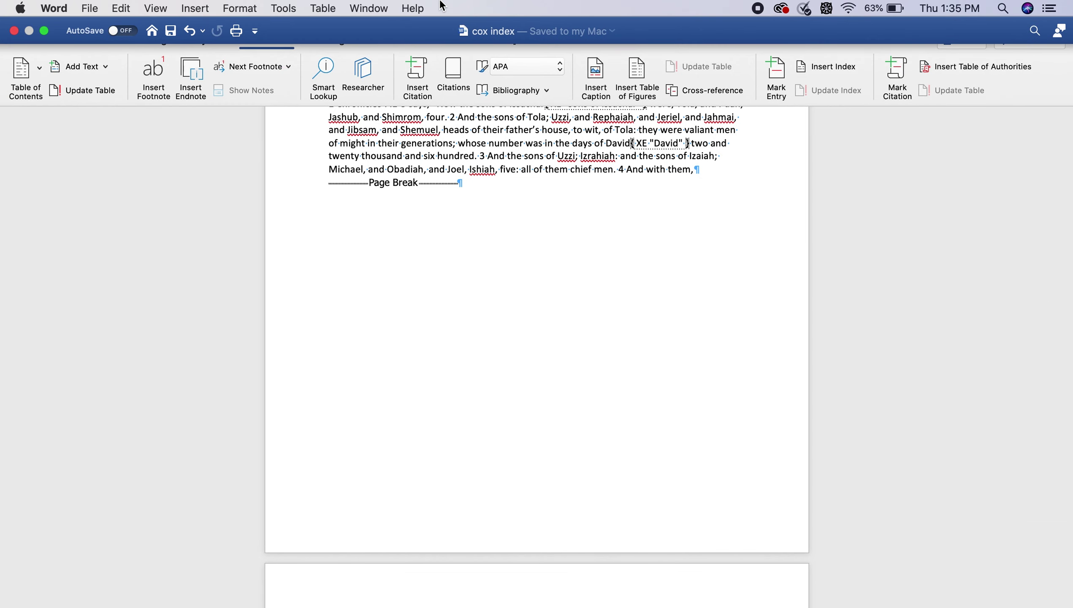
Scroll cox index down to the first entries of its two-column index, then open the File menu.
left_click(361, 10)
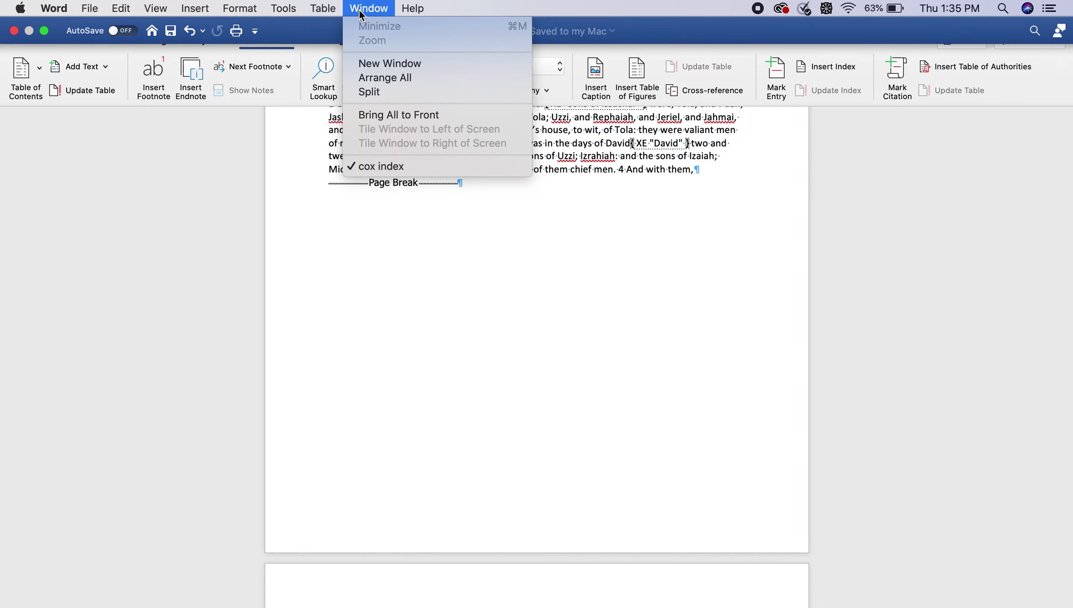
left_click(439, 310)
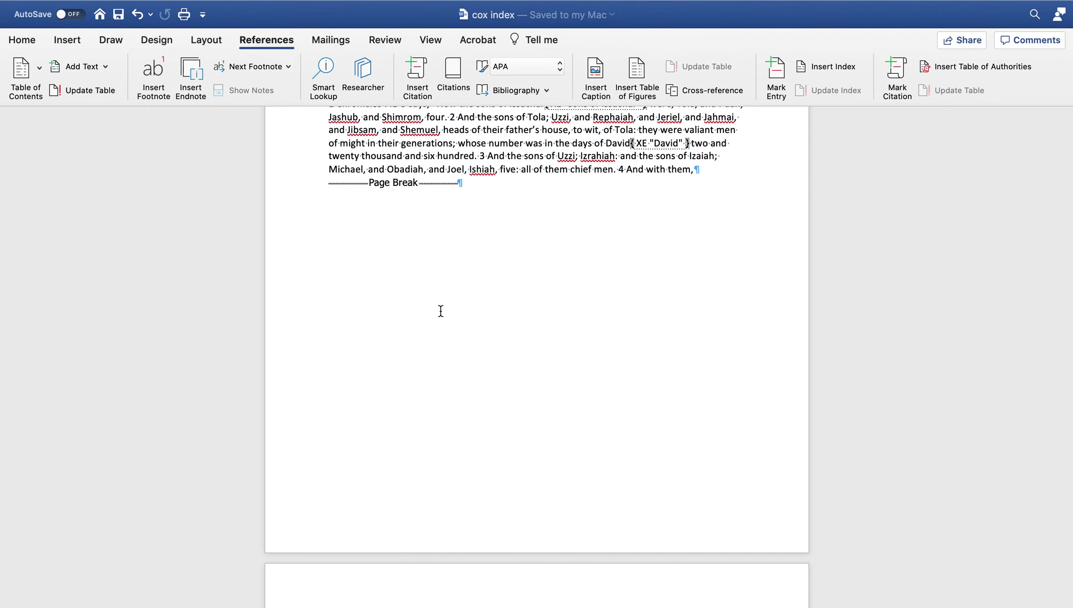
scroll(440, 309, "down", 15)
scroll(439, 310, "down", 10)
scroll(440, 309, "up", 4)
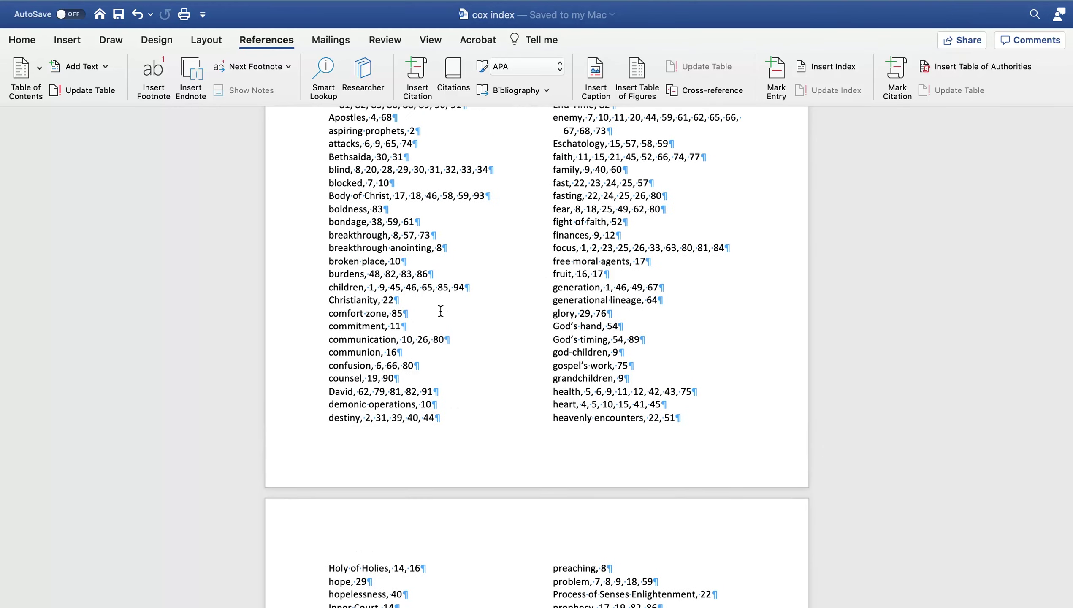
scroll(440, 310, "up", 2)
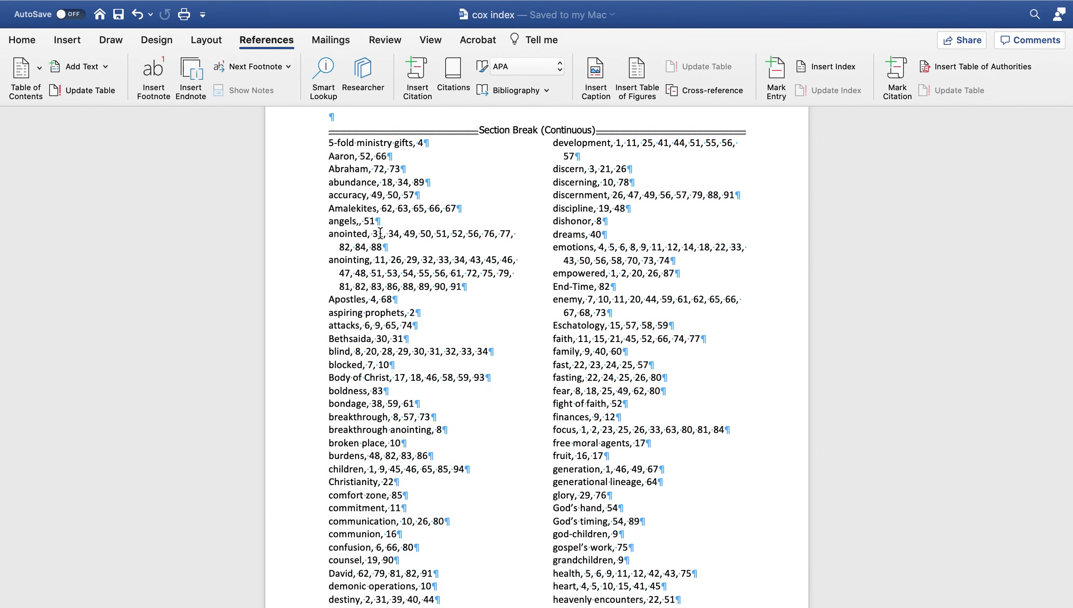
scroll(475, 447, "down", 8)
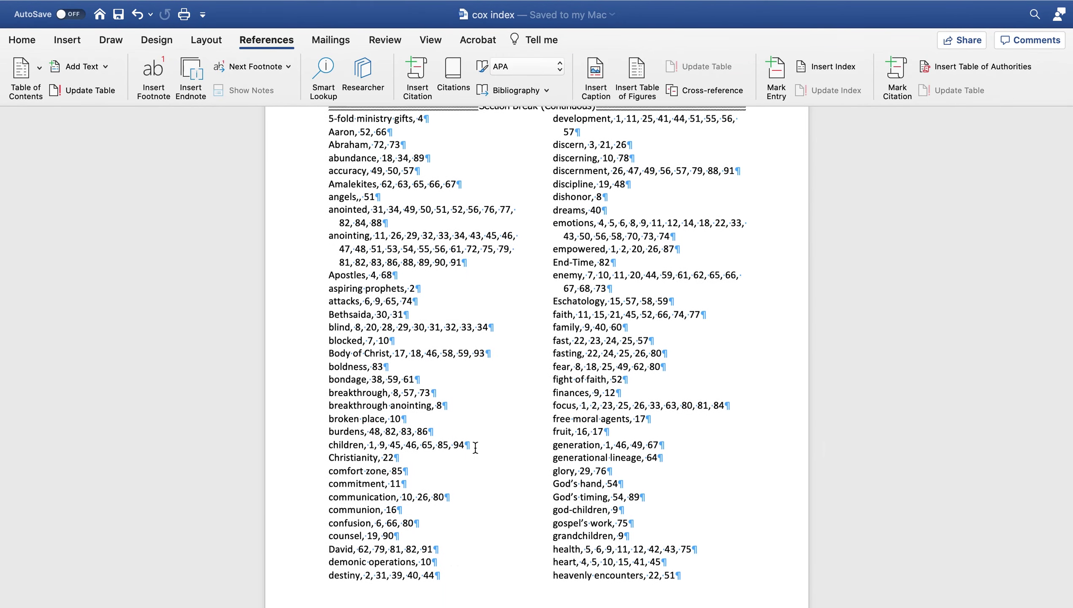
scroll(475, 448, "down", 12)
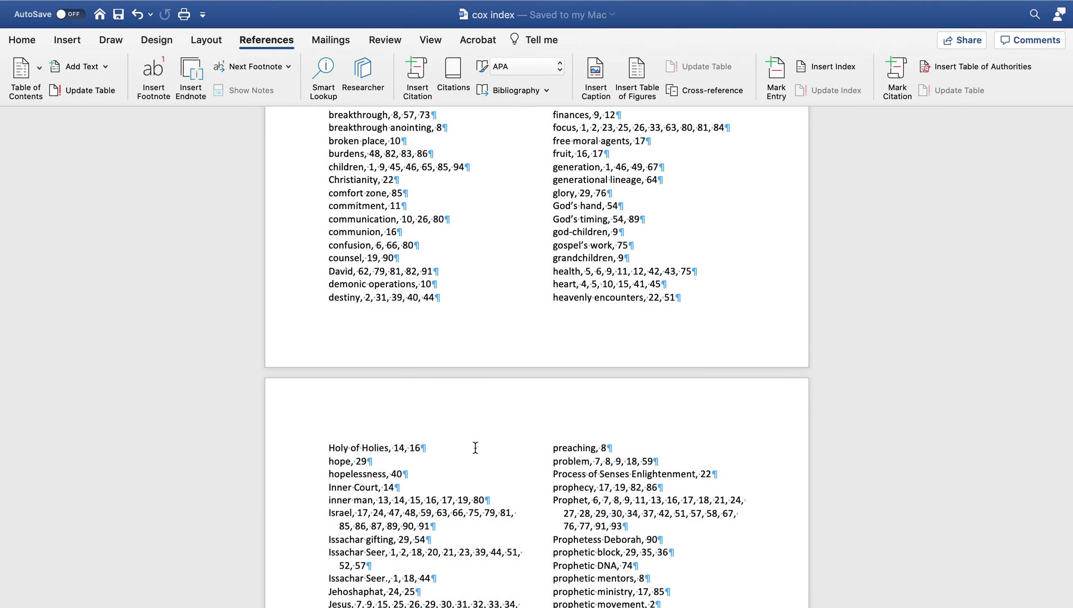
scroll(475, 447, "down", 5)
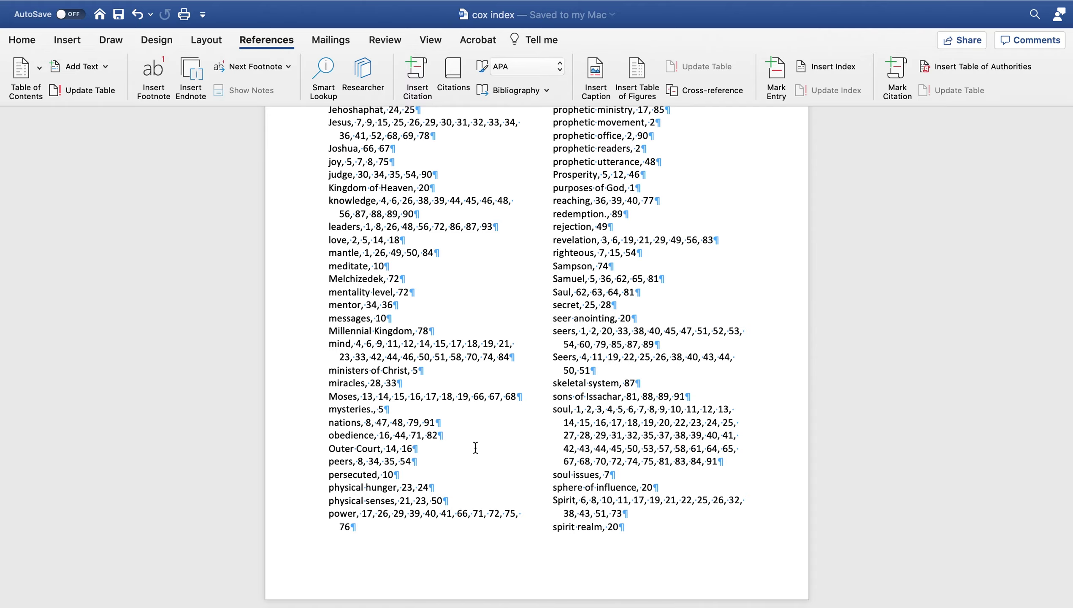
scroll(475, 447, "down", 3)
scroll(475, 447, "up", 12)
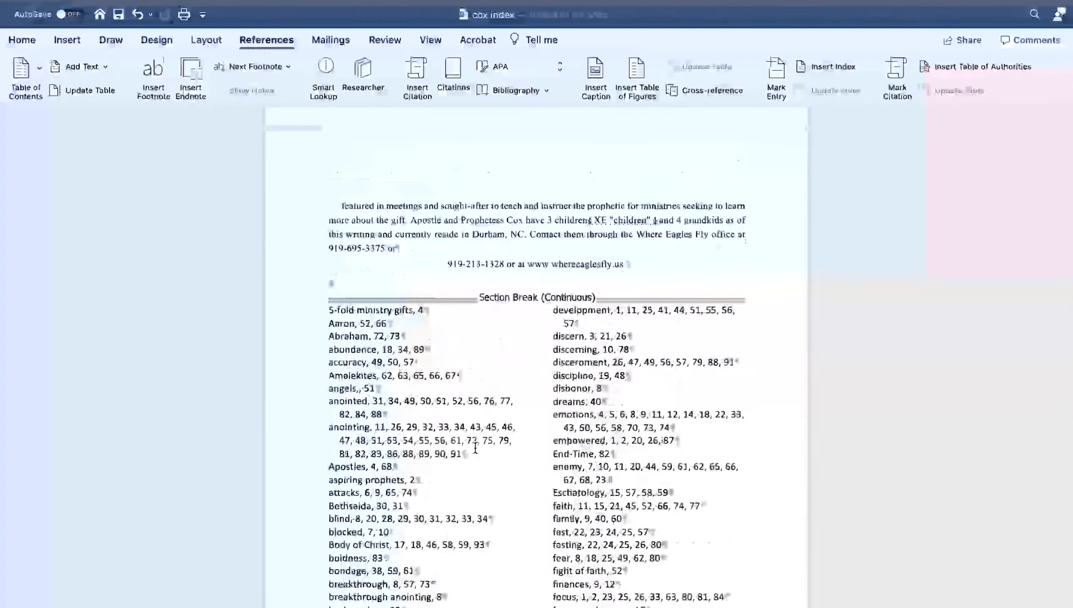
scroll(475, 448, "up", 5)
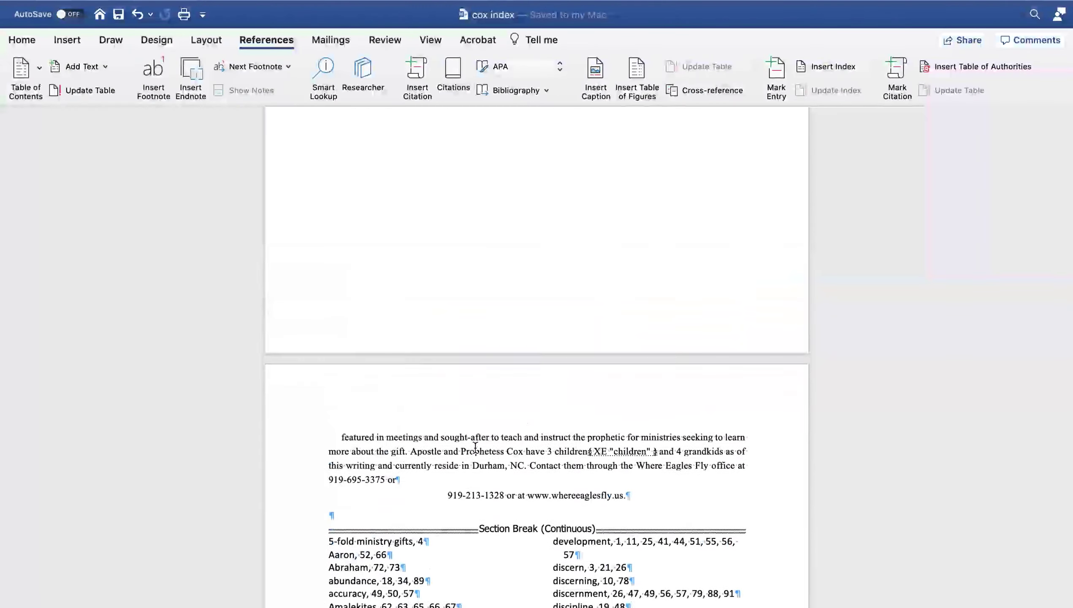
scroll(475, 447, "down", 10)
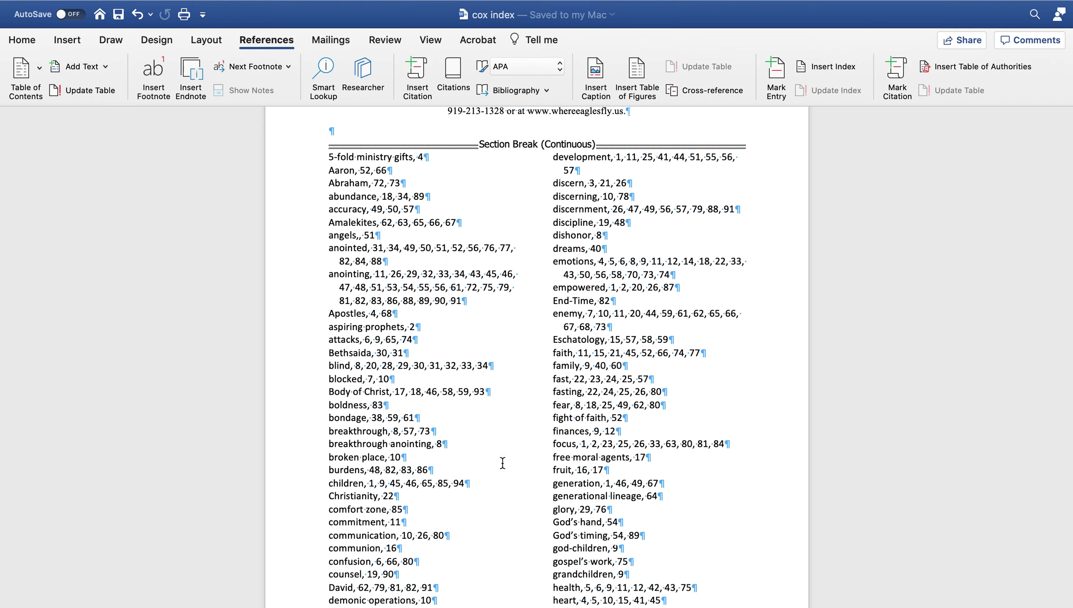
mouse_move(178, 4)
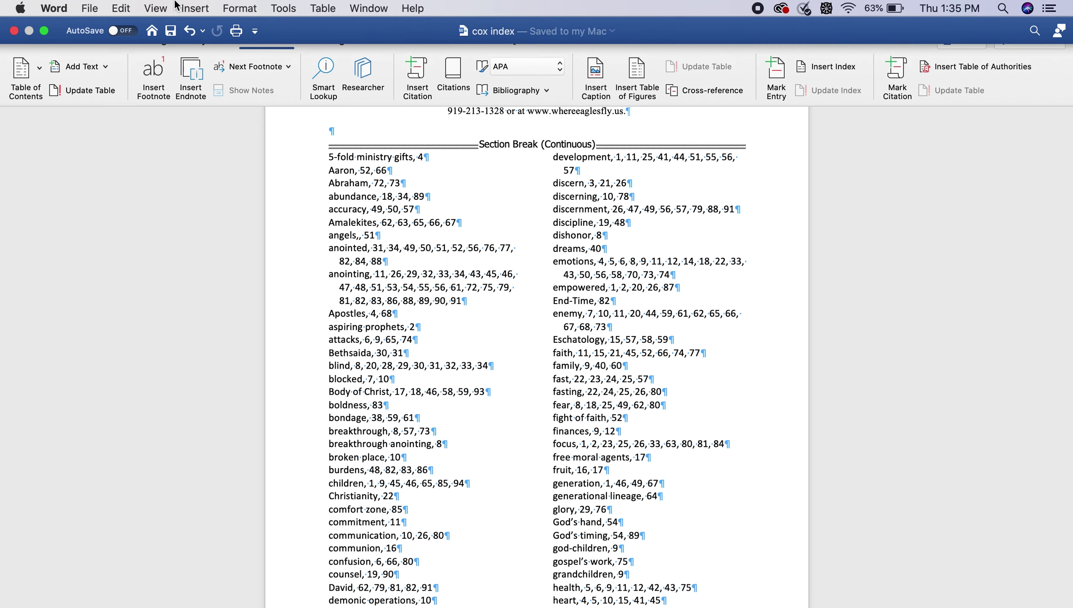
left_click(90, 11)
Create a new blank Word document, then bring up the InDesign book's Introduction spread.
left_click(90, 25)
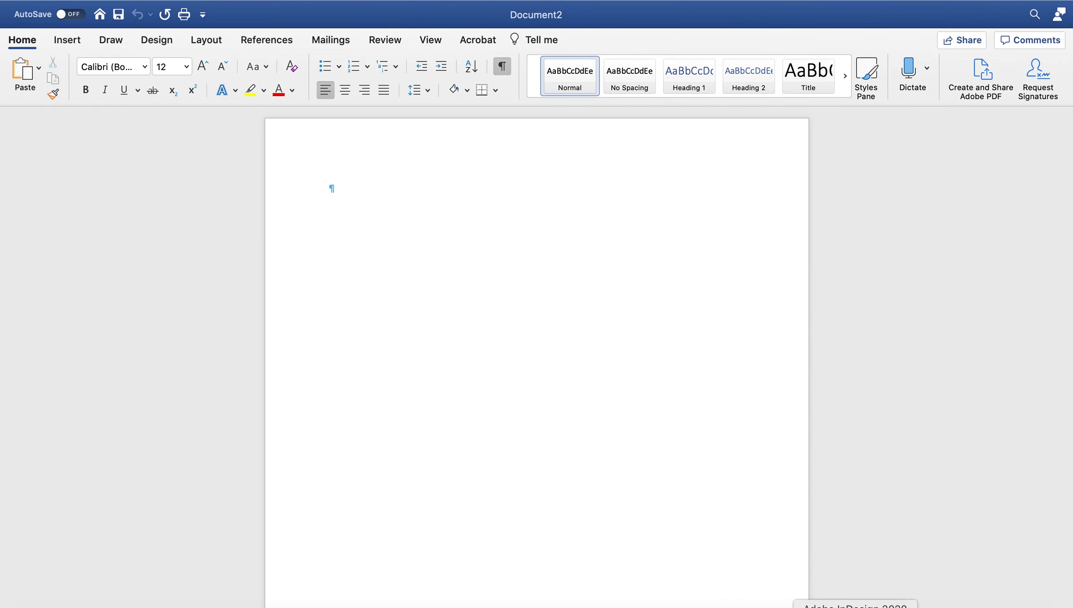
left_click(855, 607)
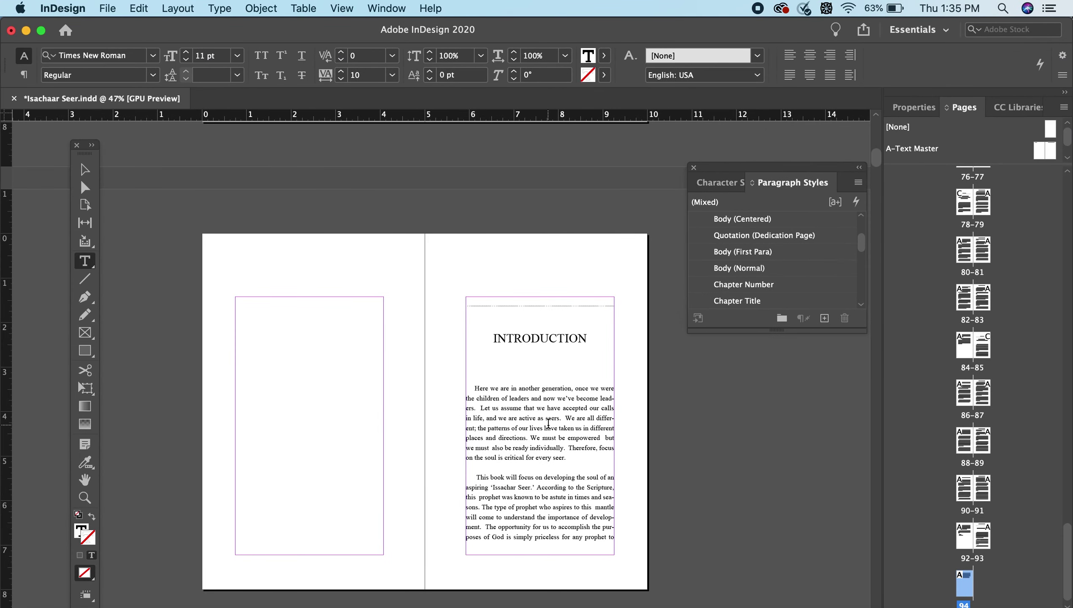
scroll(548, 423, "up", 5)
scroll(547, 423, "down", 5)
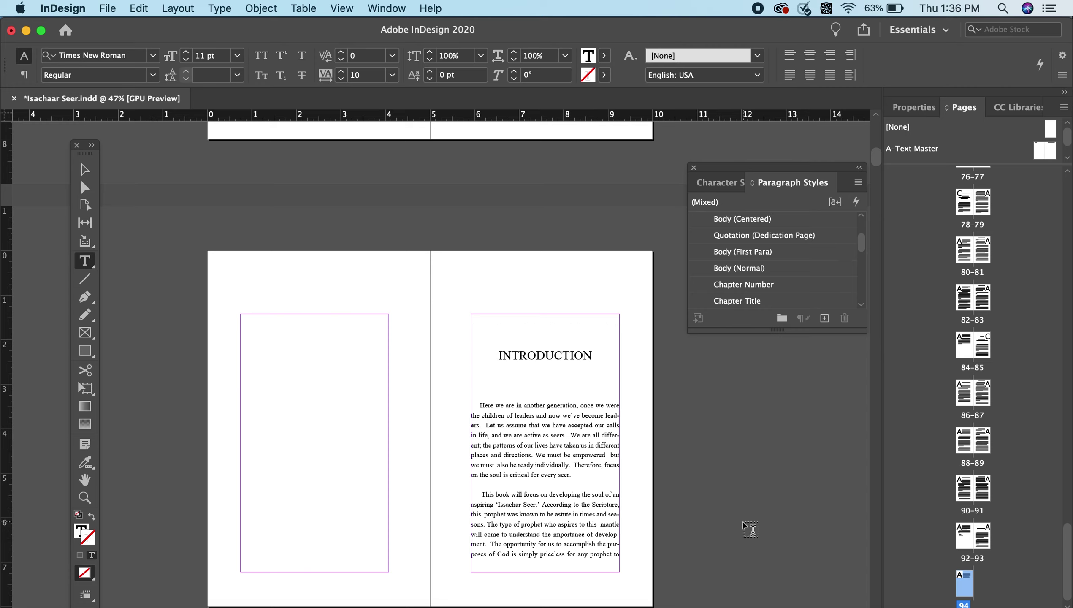
Paste the INTRODUCTION heading and its two opening paragraphs from InDesign into the blank Word document.
left_click_drag(497, 356, 647, 568)
key("super+c")
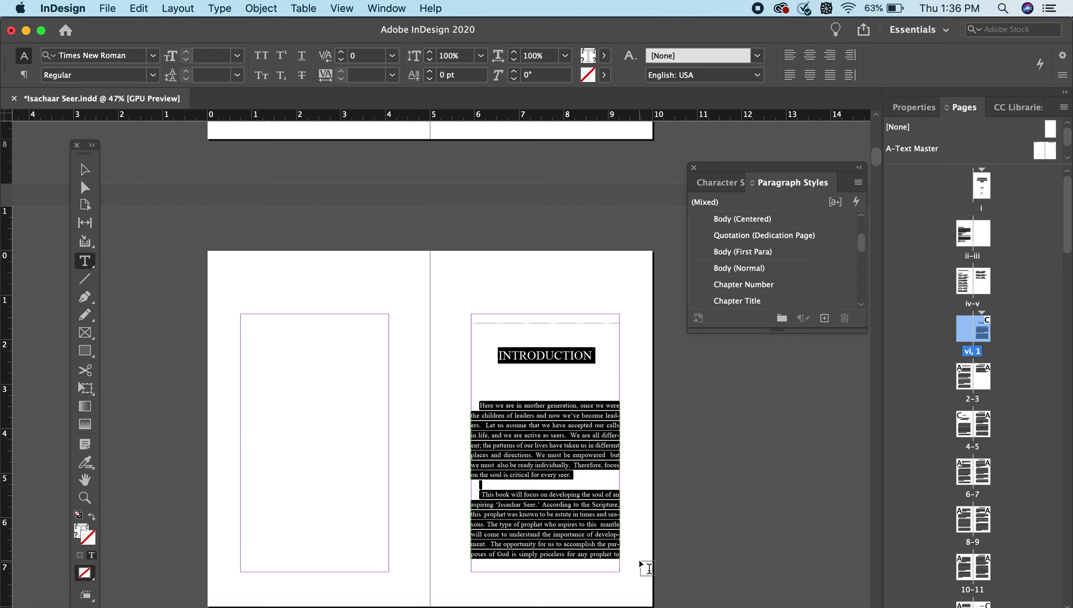
left_click(789, 594)
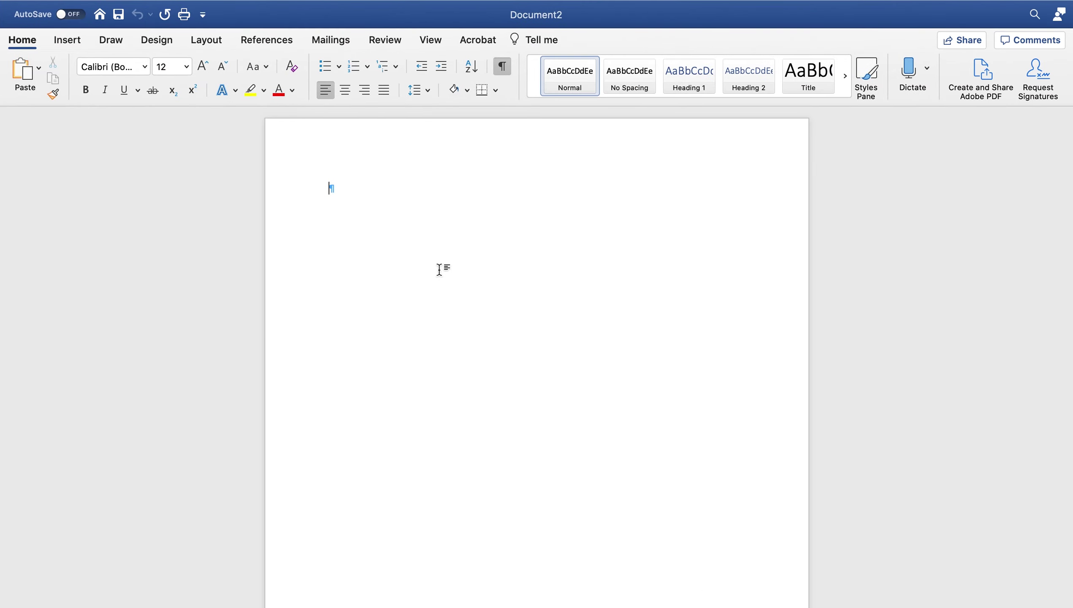
key("super+v")
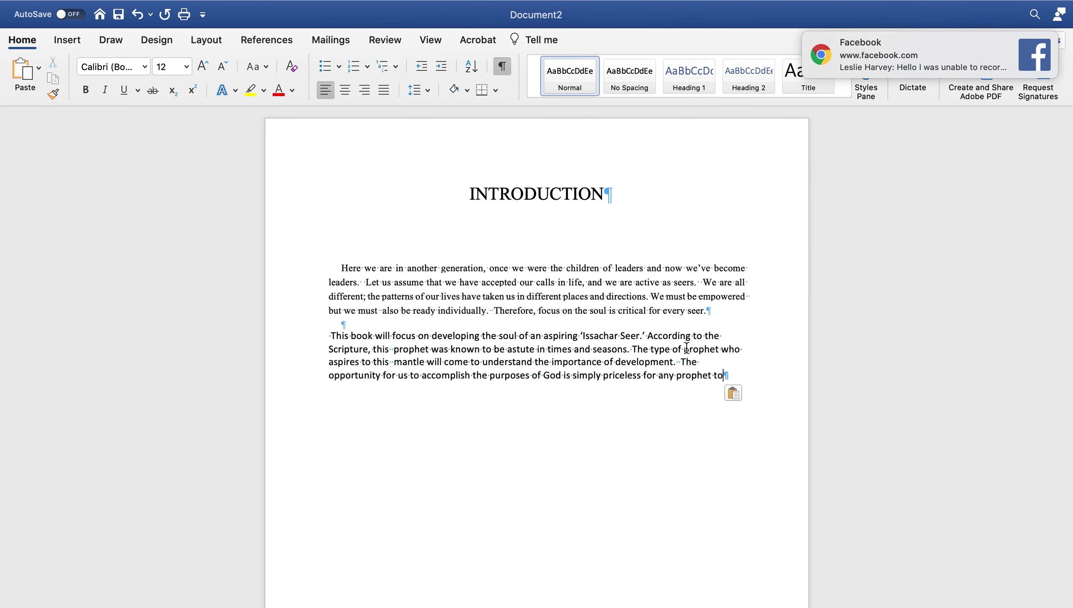
left_click(1031, 42)
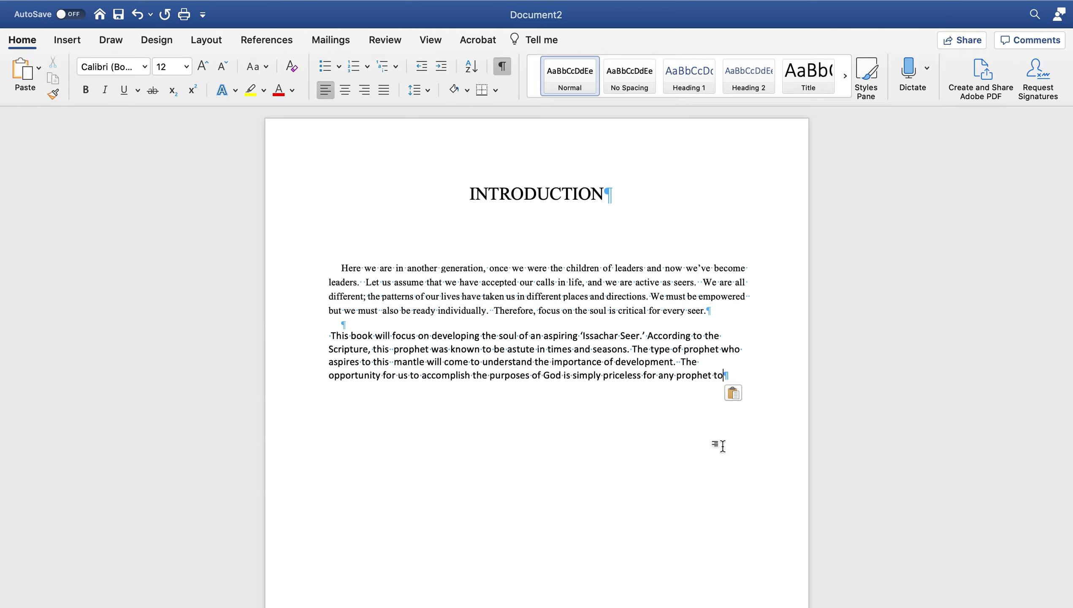
left_click(66, 39)
Add a page break after the Word introduction, then copy page 2's body text in InDesign.
left_click(61, 98)
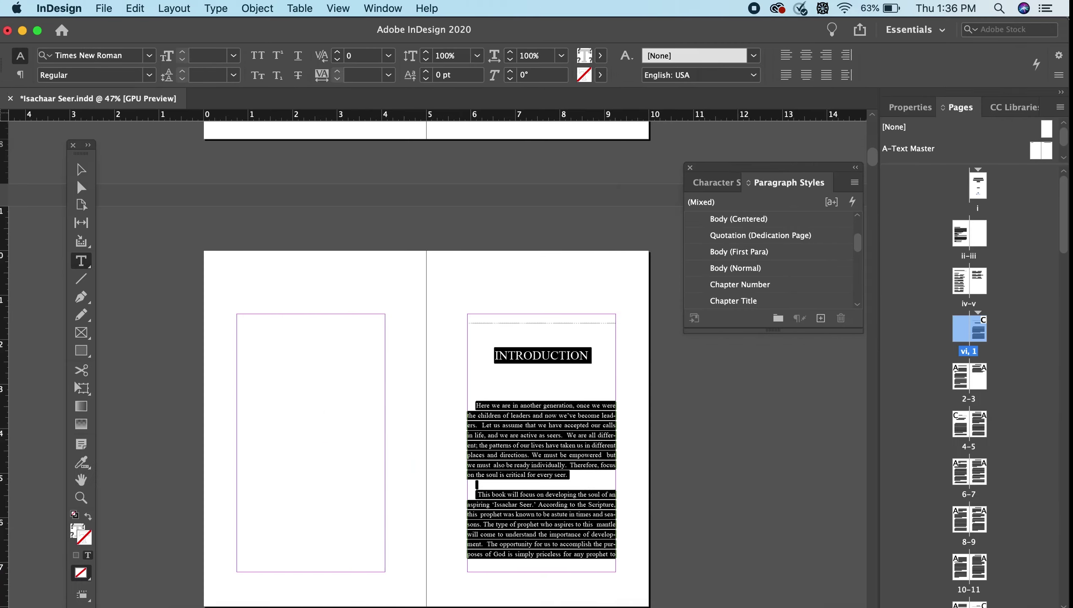
scroll(659, 532, "down", 10)
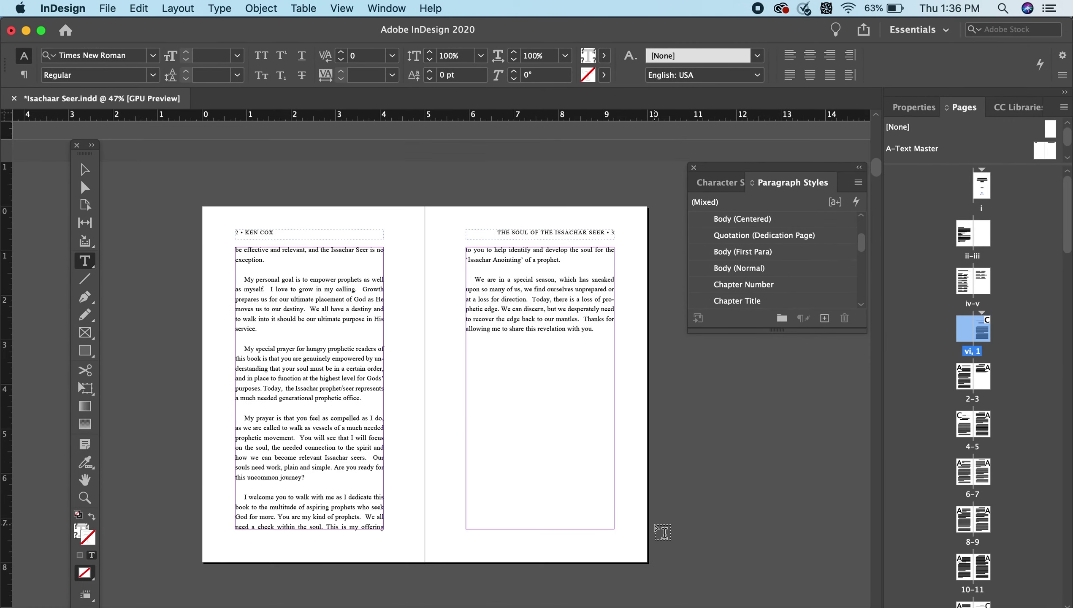
scroll(661, 531, "down", 1)
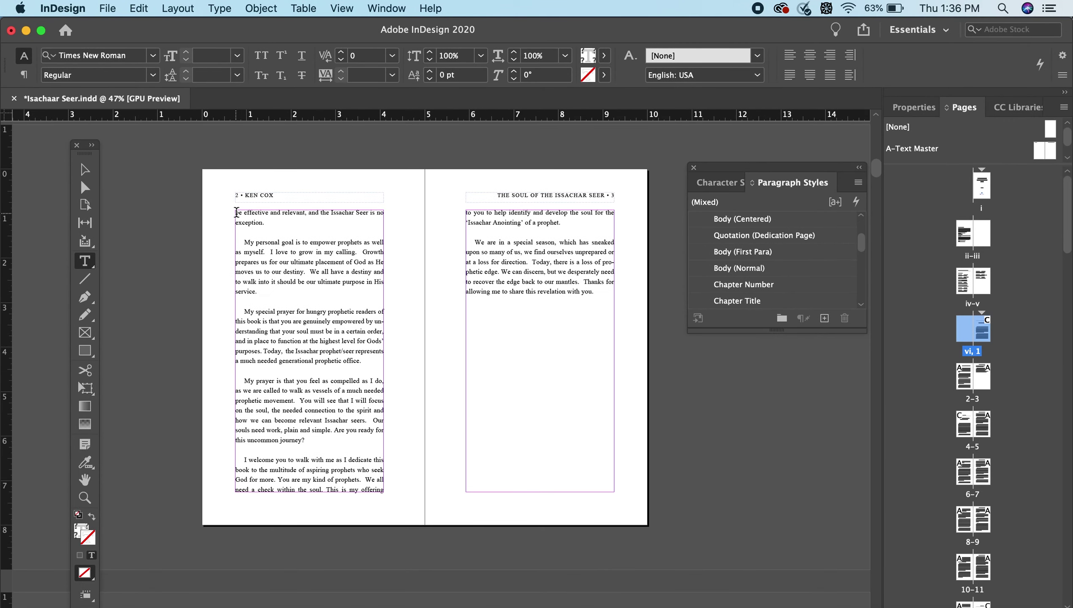
left_click_drag(236, 212, 395, 491)
key("super+c")
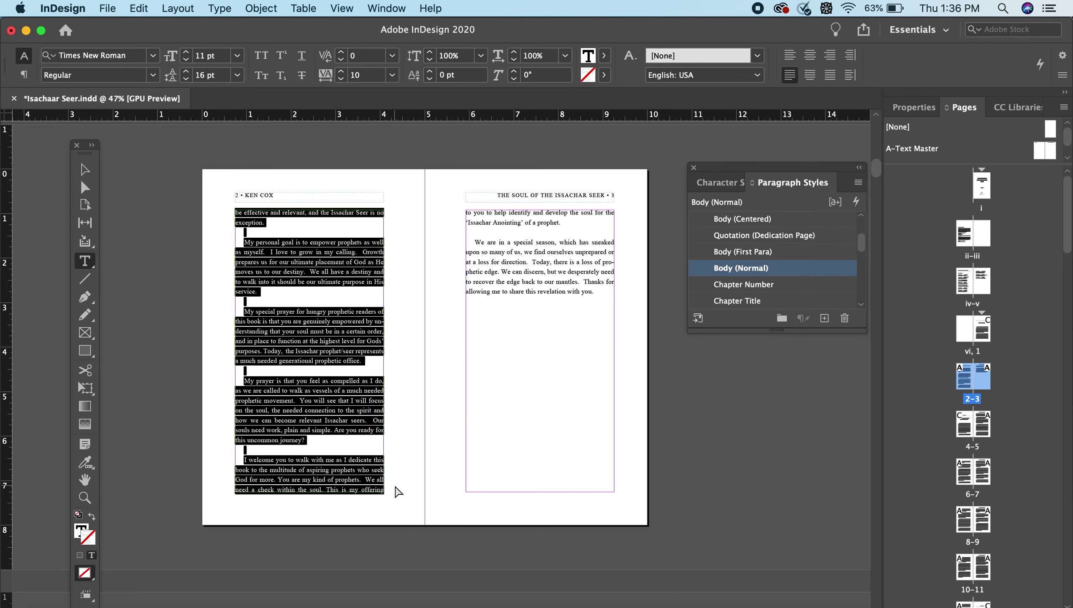
key("ctrl+Right")
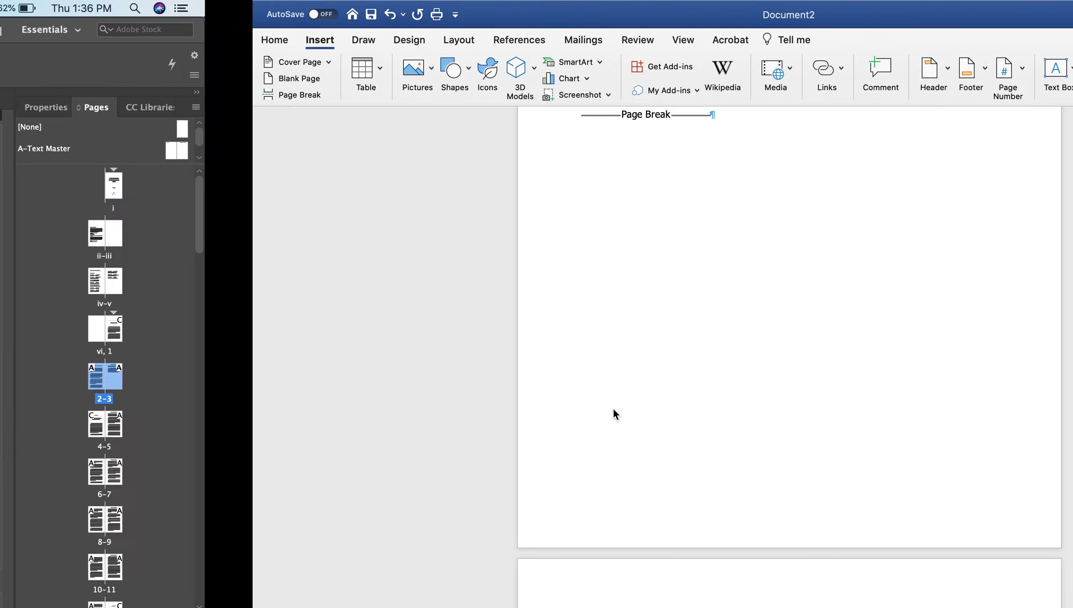
Paste the page 2 text on Word's second page, end it with a page break, and return to InDesign.
scroll(612, 407, "down", 5)
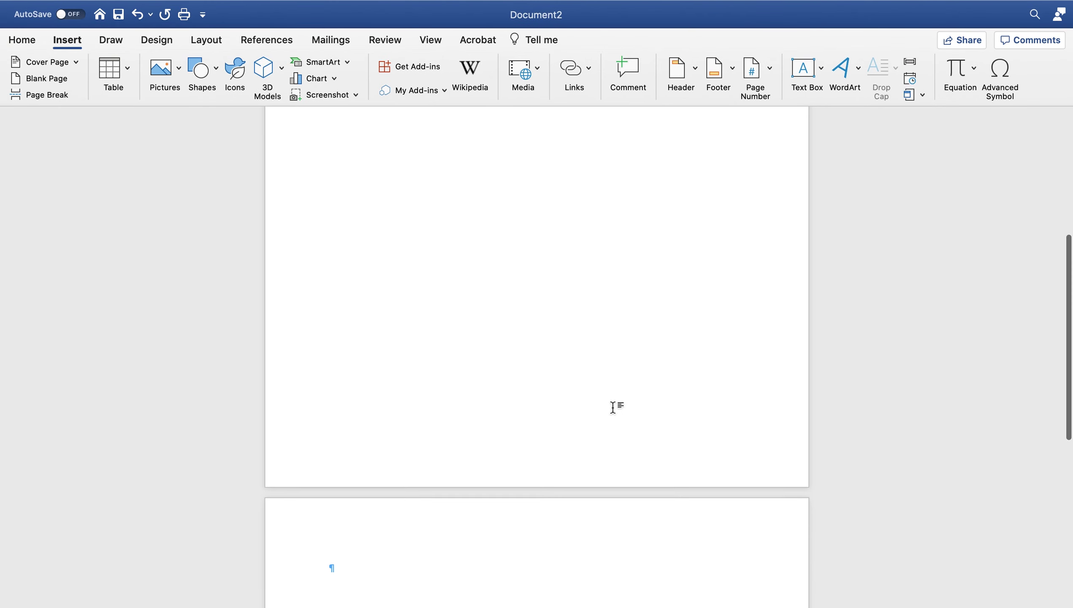
key("super+v")
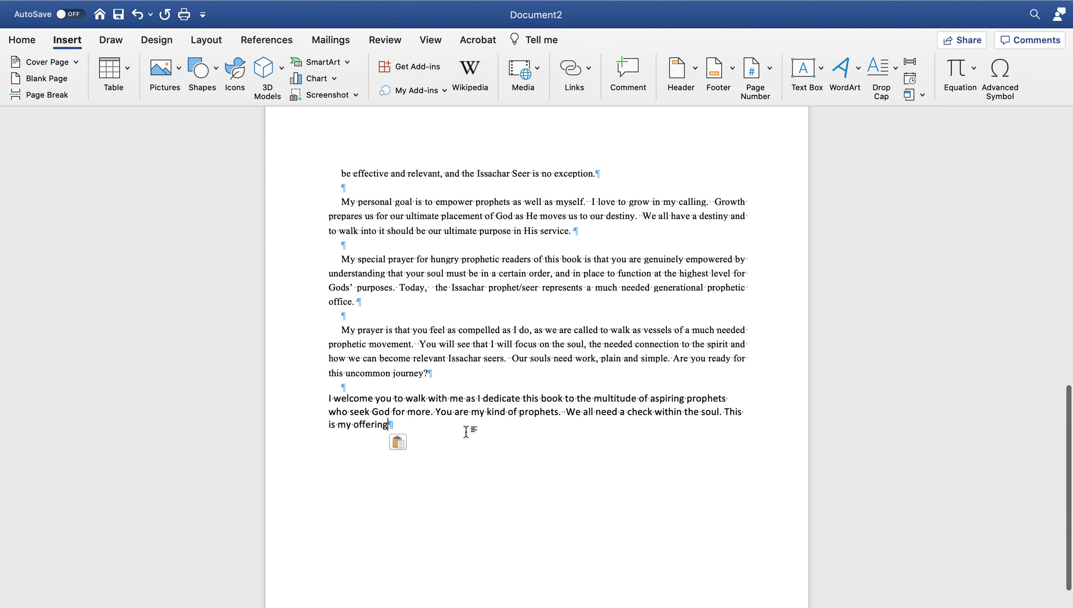
left_click(57, 93)
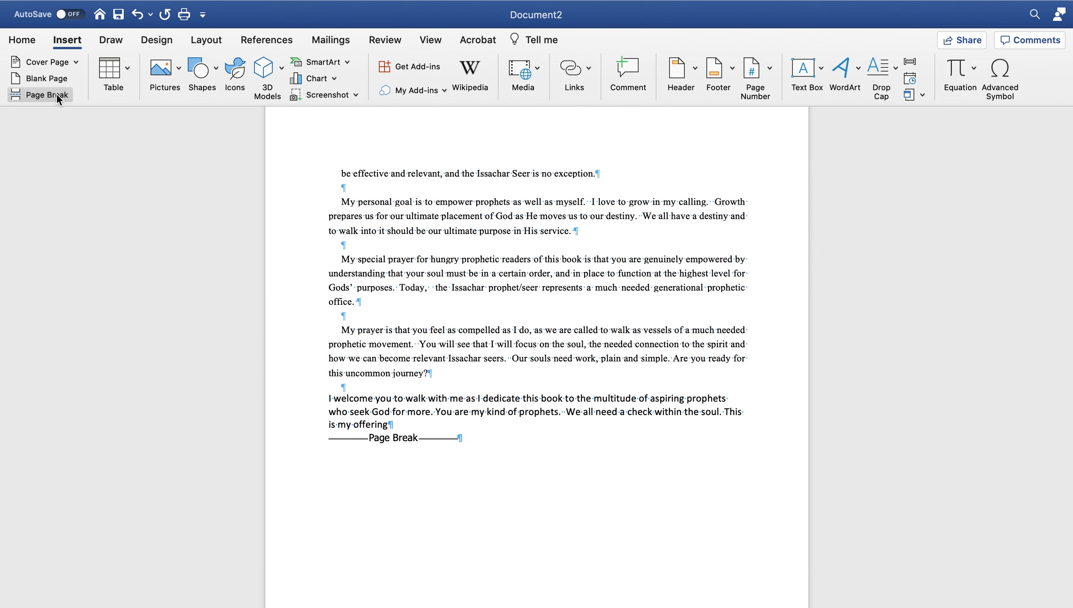
scroll(461, 491, "down", 10)
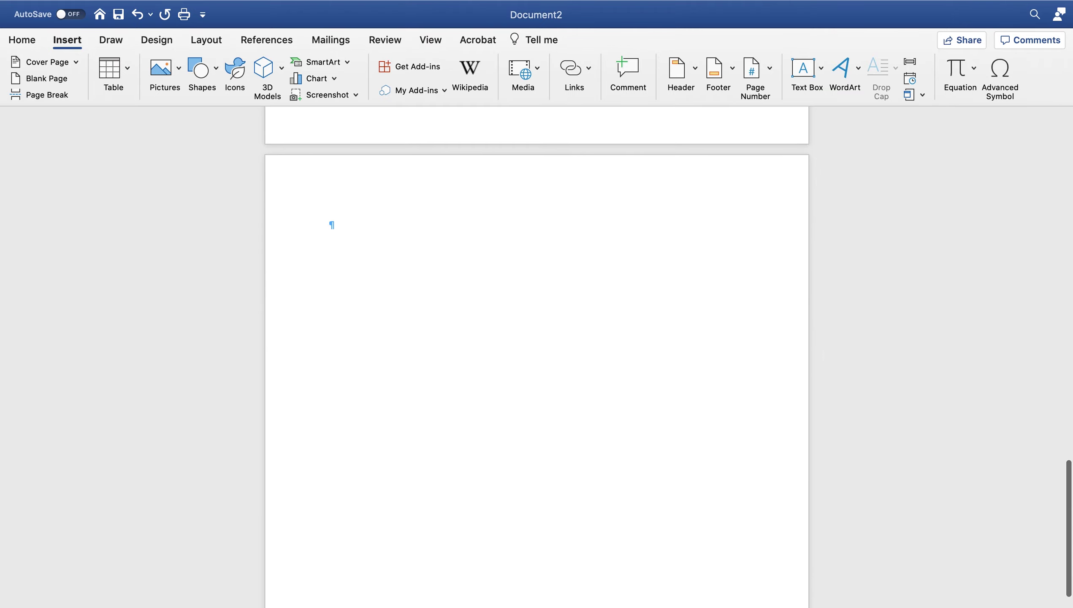
left_click(820, 603)
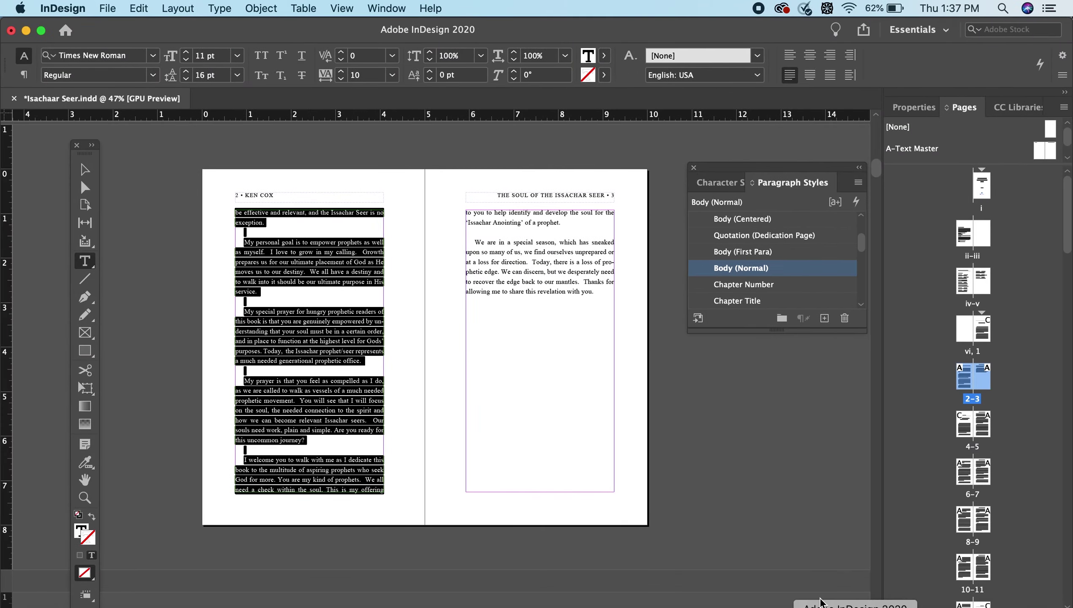
Select and copy all of page 3's text in InDesign, then return to Word's blank page.
left_click(525, 374)
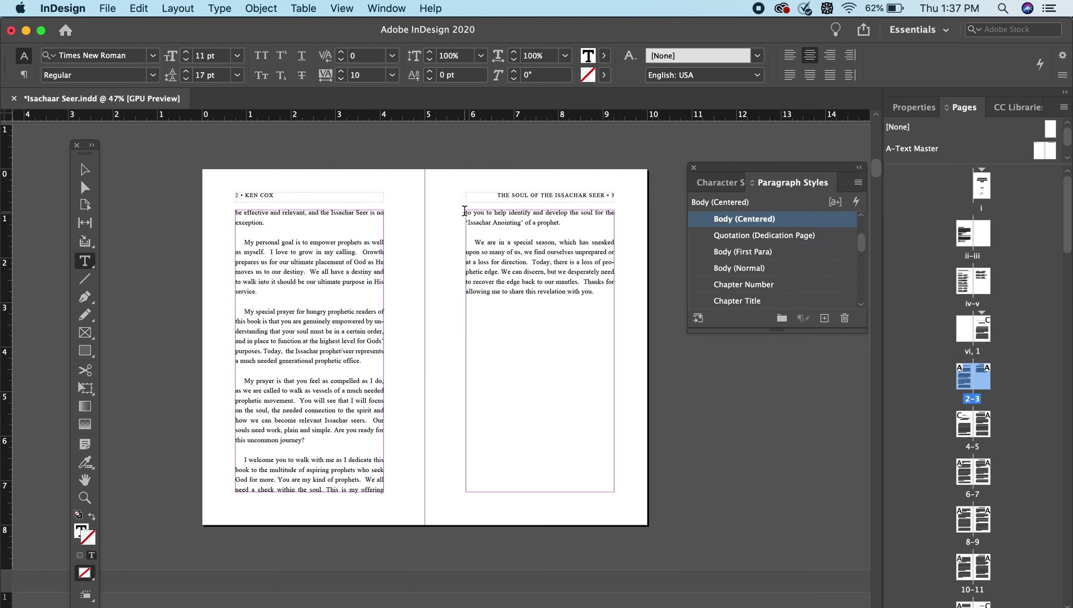
mouse_move(464, 210)
left_mouse_down()
mouse_move(595, 294)
mouse_move(589, 334)
left_mouse_up()
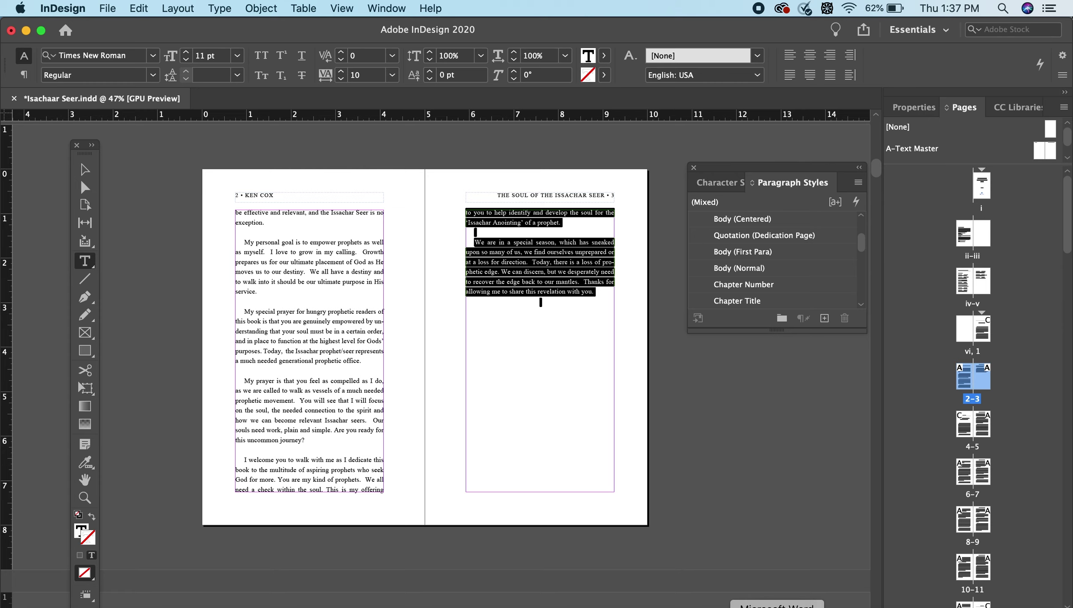
left_click(776, 606)
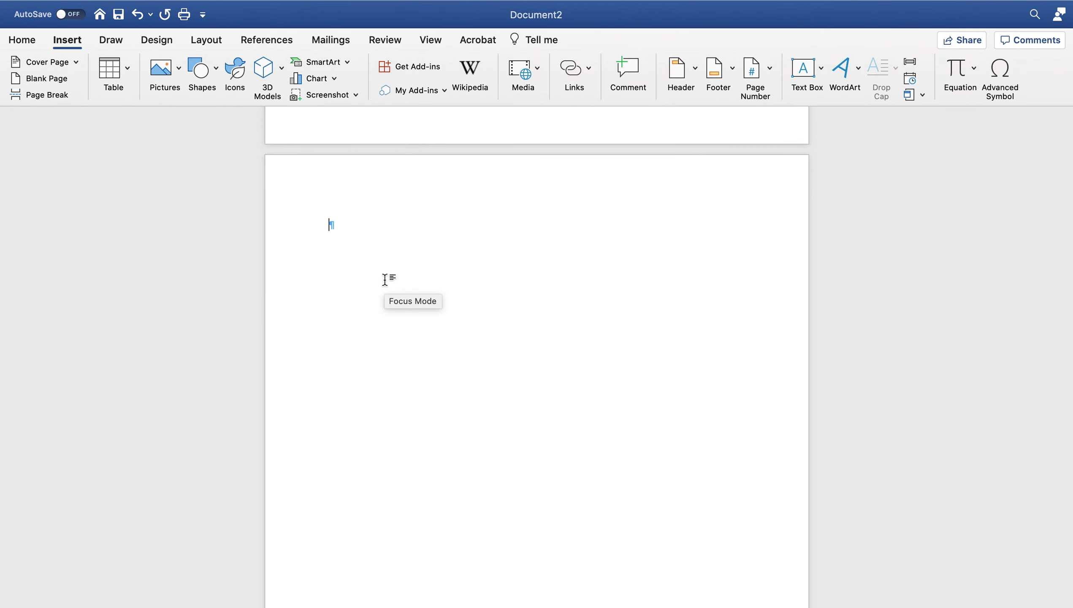
Paste page 3's text onto Document2's third page, then scroll back up to the Introduction heading.
type("to you to help identify and develop the soul for the ‘Issachar Anointing’ of a prophet.  We are in a special season, which has sneaked upon so many of us, we find ourselves unprepared or at a loss for direction.  Today, there is a loss of prophetic edge. We can discern, but we desperately need to recover the edge back to our mantles.  Thanks for allowing me to share this revelation with you.")
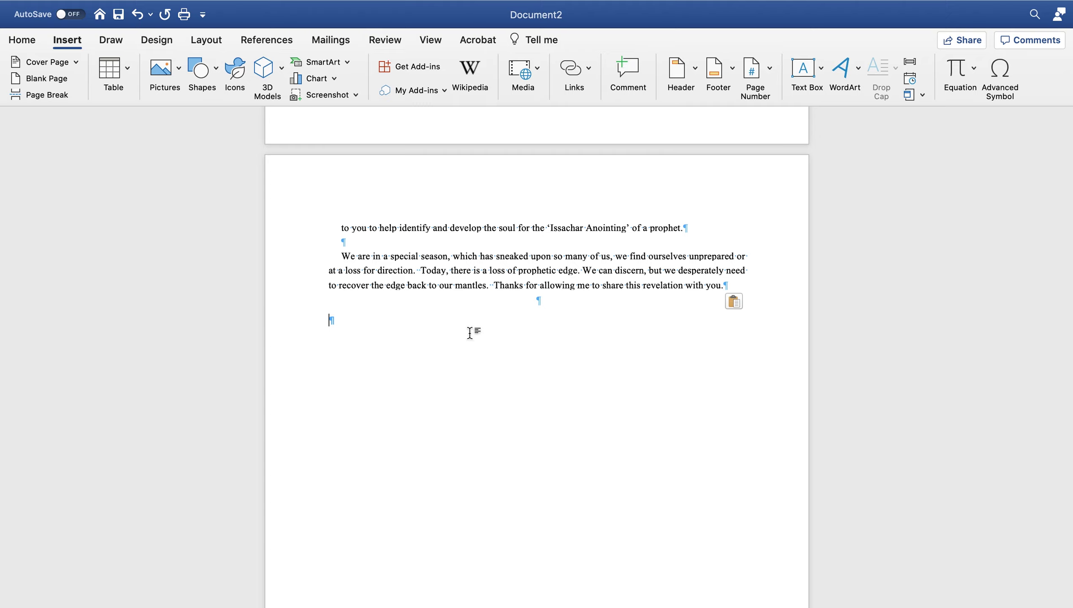
scroll(517, 346, "up", 4)
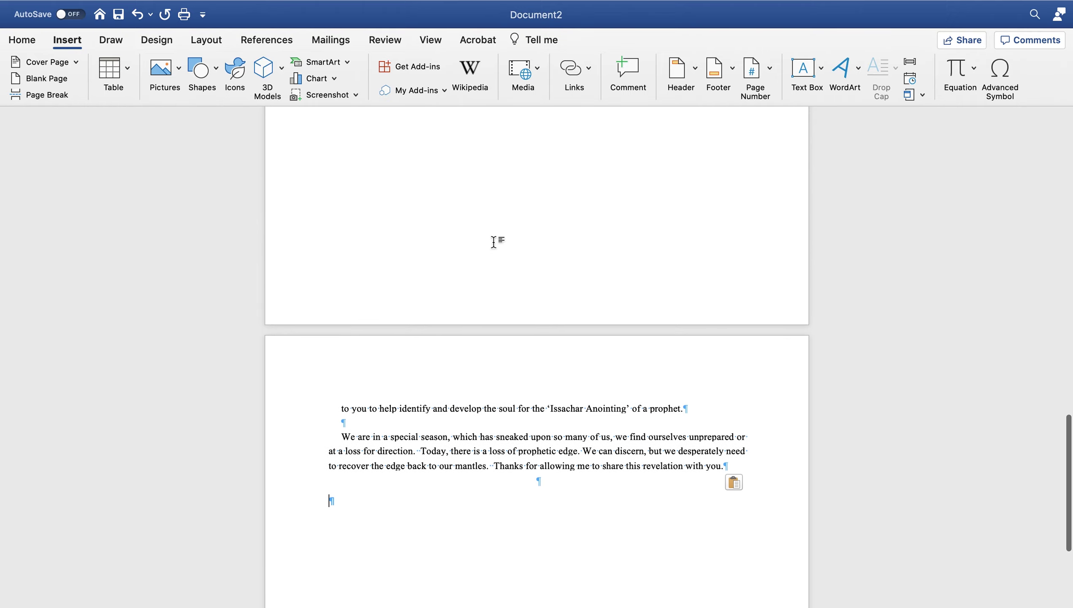
scroll(494, 241, "up", 15)
scroll(494, 242, "up", 14)
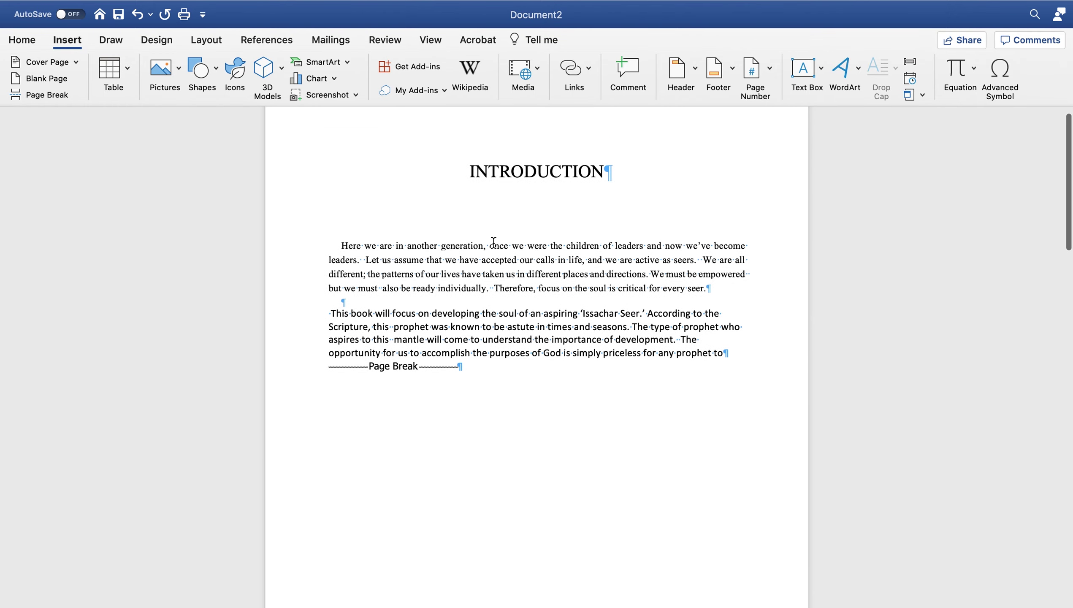
left_click(266, 40)
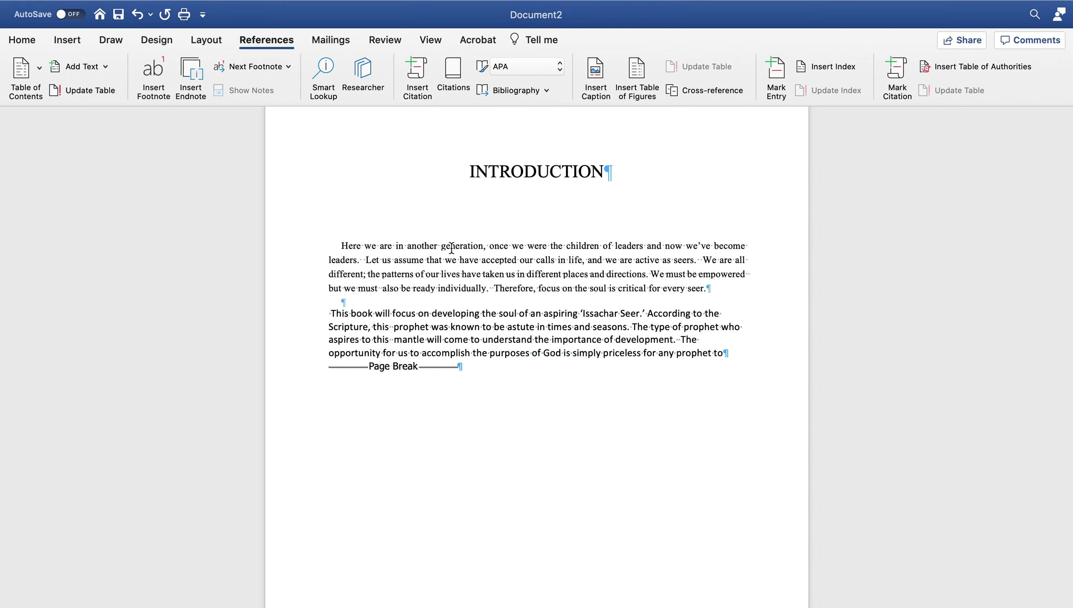
left_click_drag(441, 246, 485, 247)
left_click(772, 75)
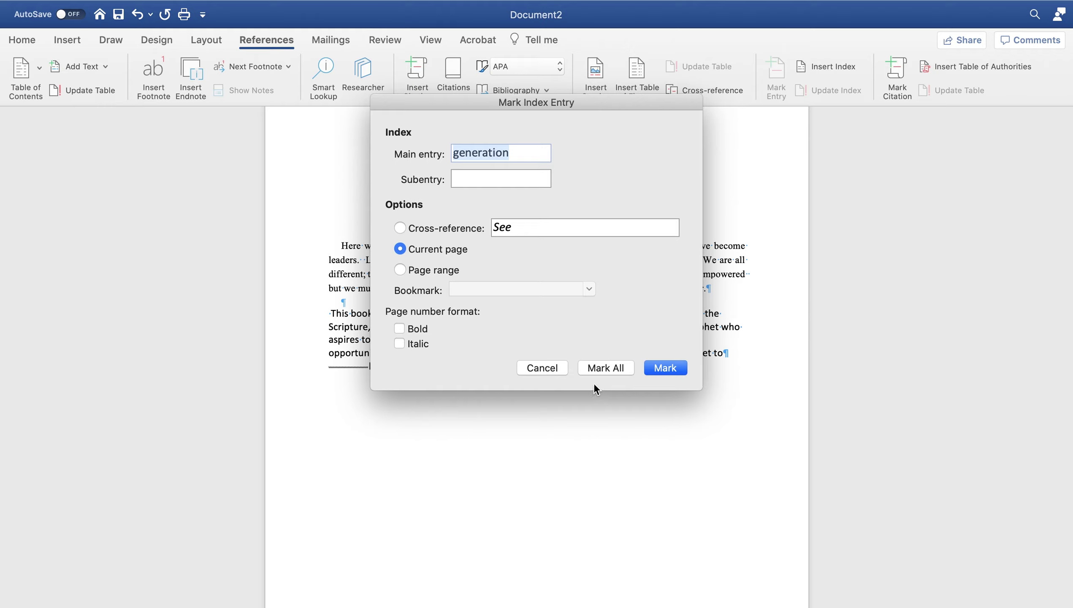
left_click(597, 368)
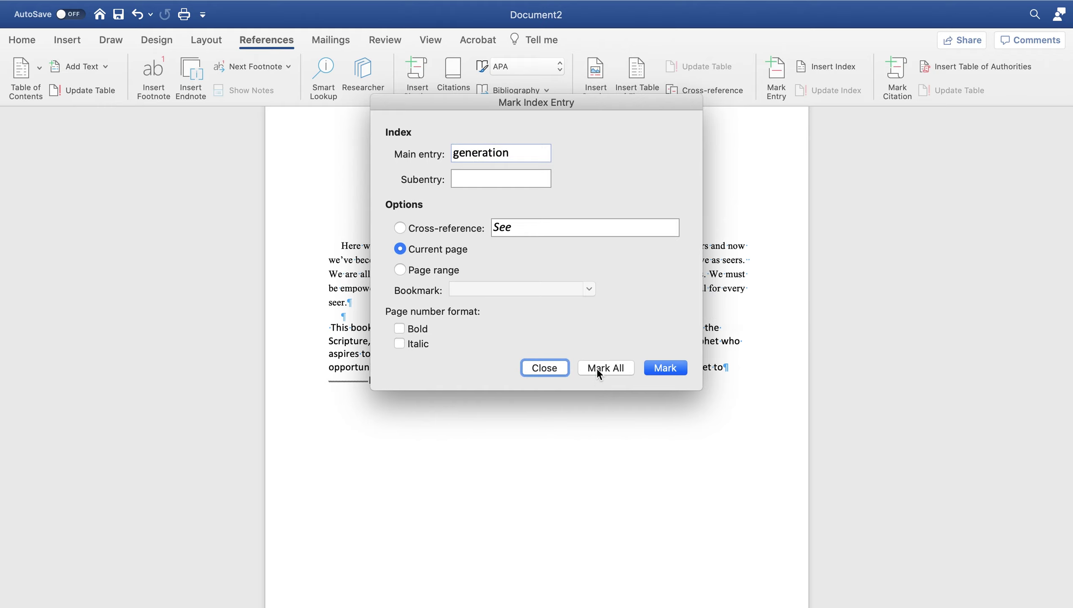
left_click(544, 367)
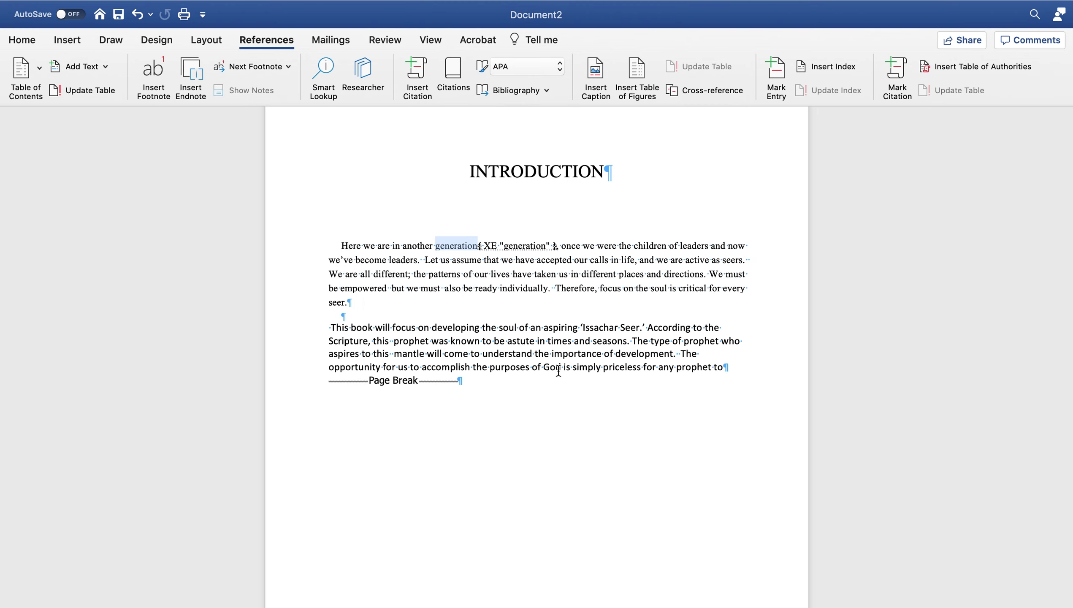
scroll(571, 354, "down", 3)
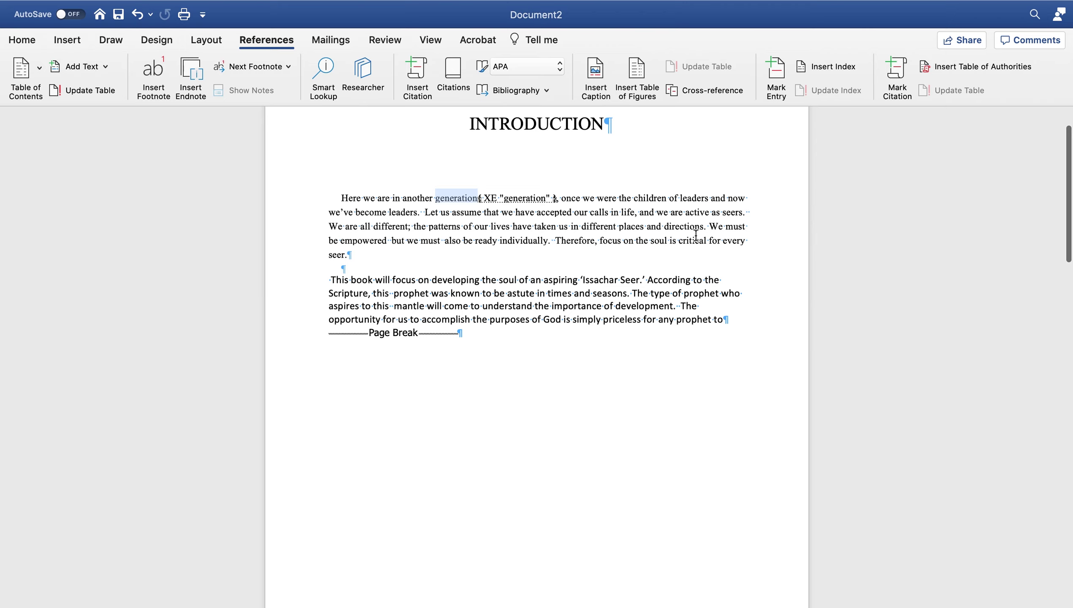
left_click_drag(388, 211, 419, 212)
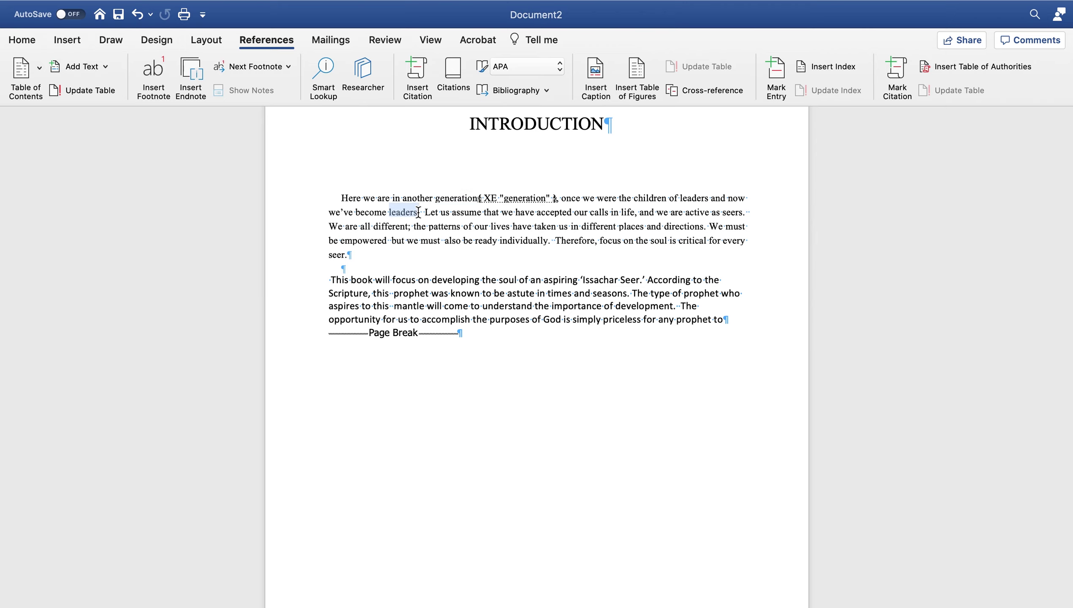
left_click(775, 71)
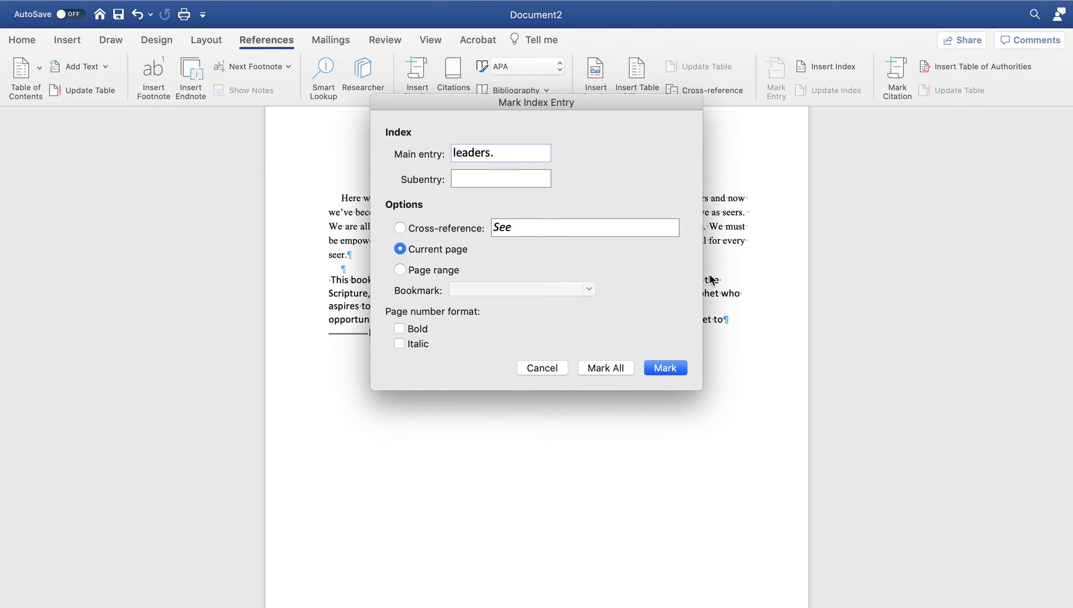
left_click(611, 370)
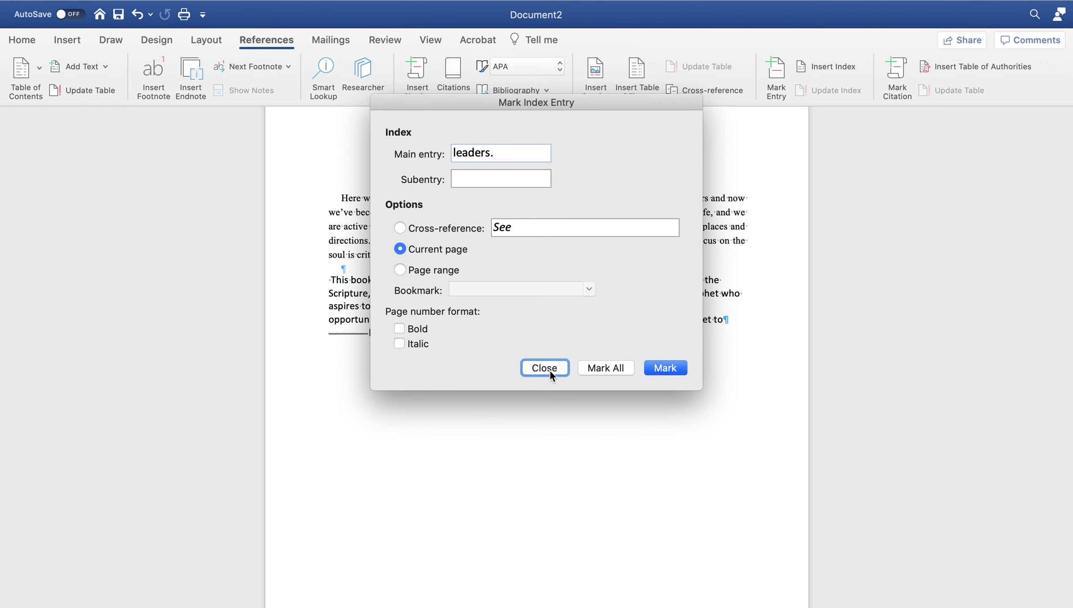
left_click(542, 368)
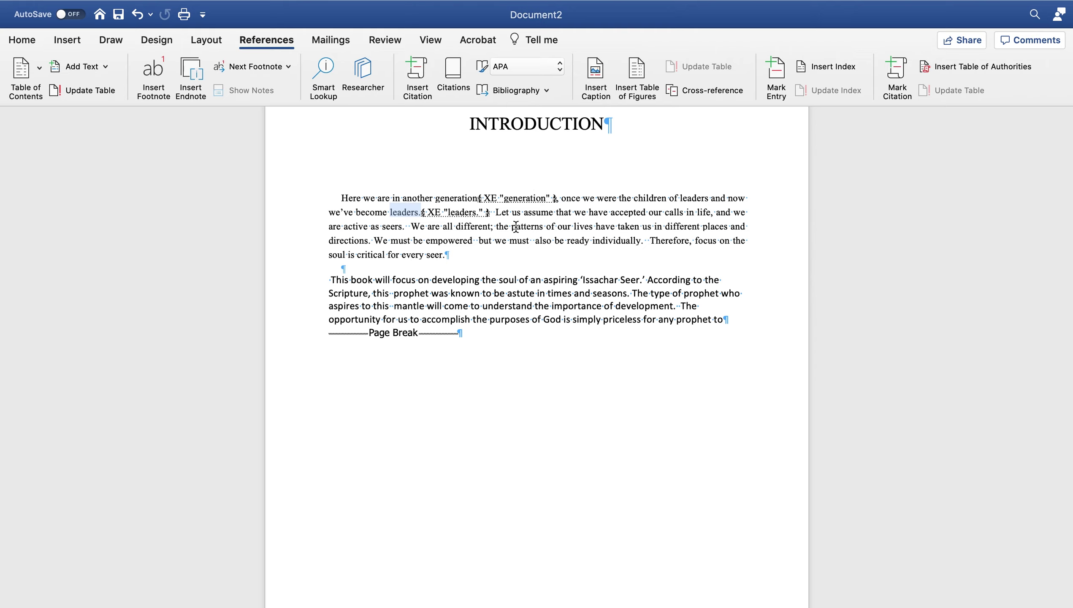
double_click(700, 212)
left_click(781, 81)
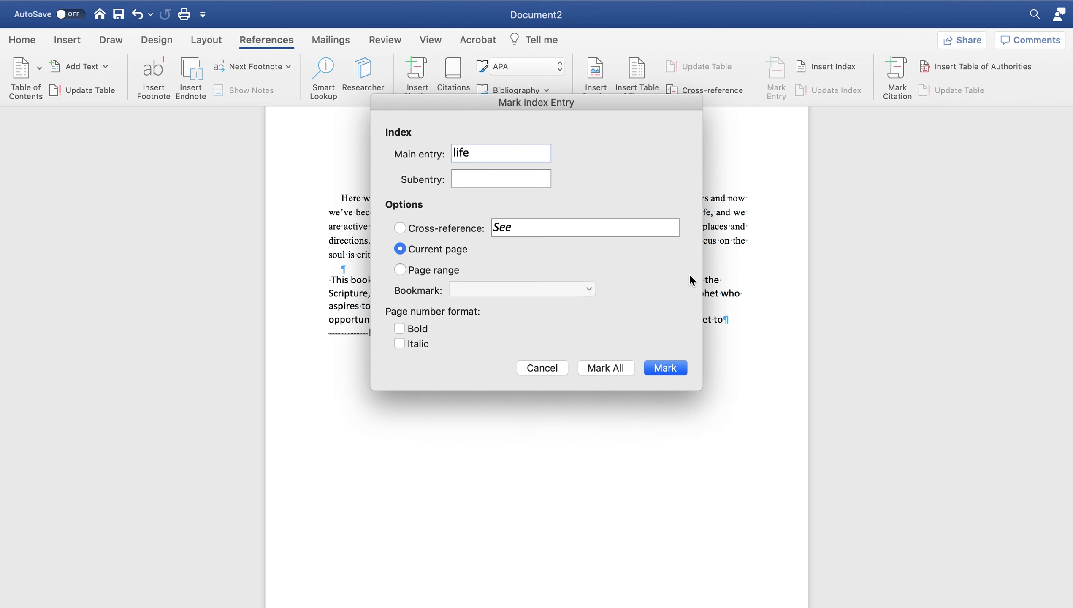
left_click(606, 369)
left_click(543, 368)
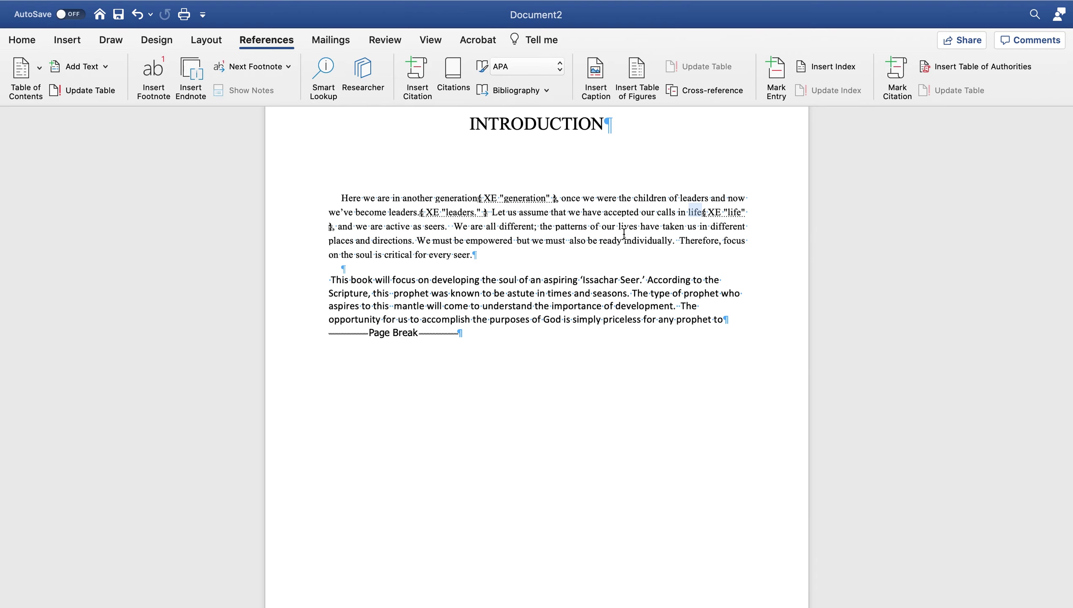
left_click_drag(425, 225, 445, 224)
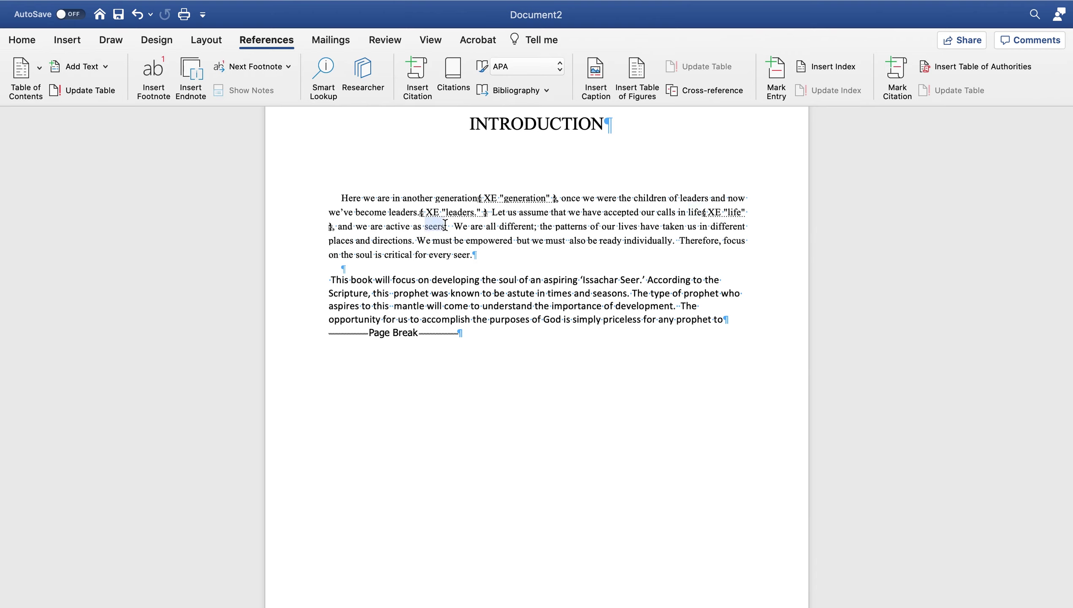
left_click(776, 70)
left_click(605, 368)
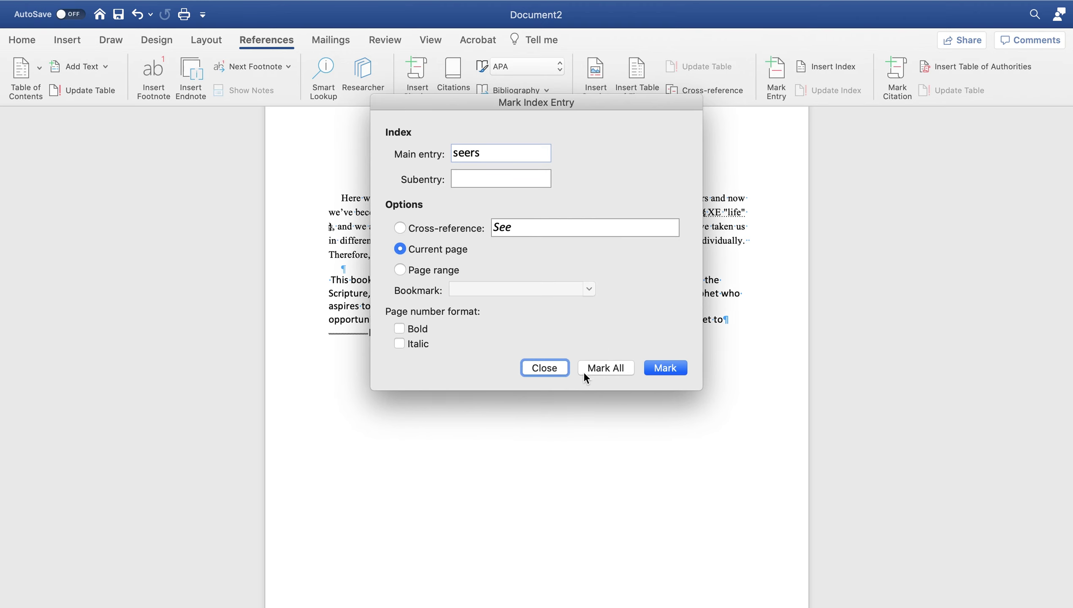
left_click(549, 369)
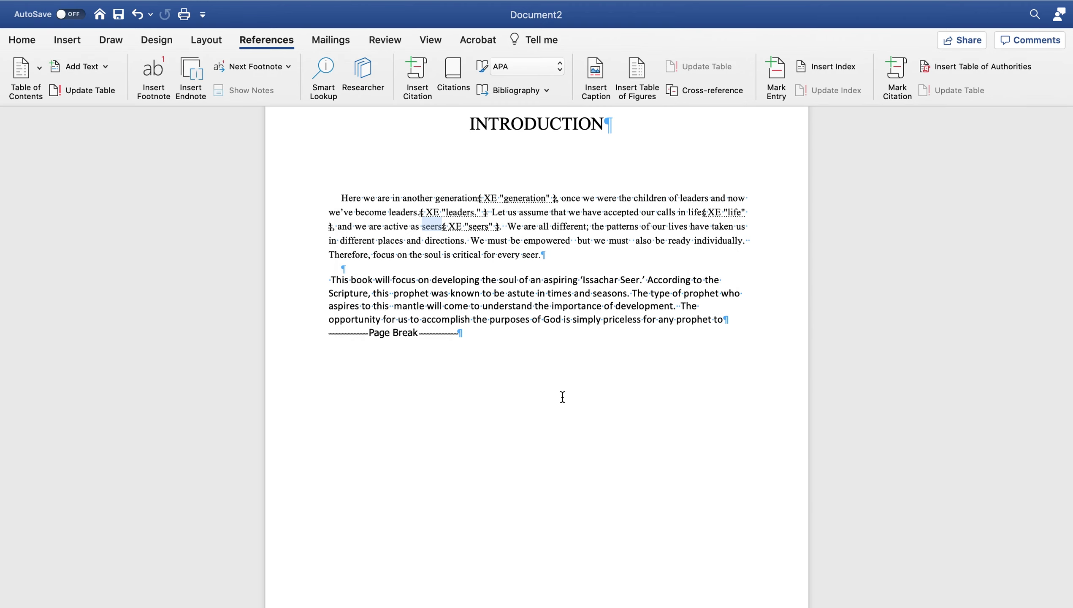
scroll(562, 397, "down", 20)
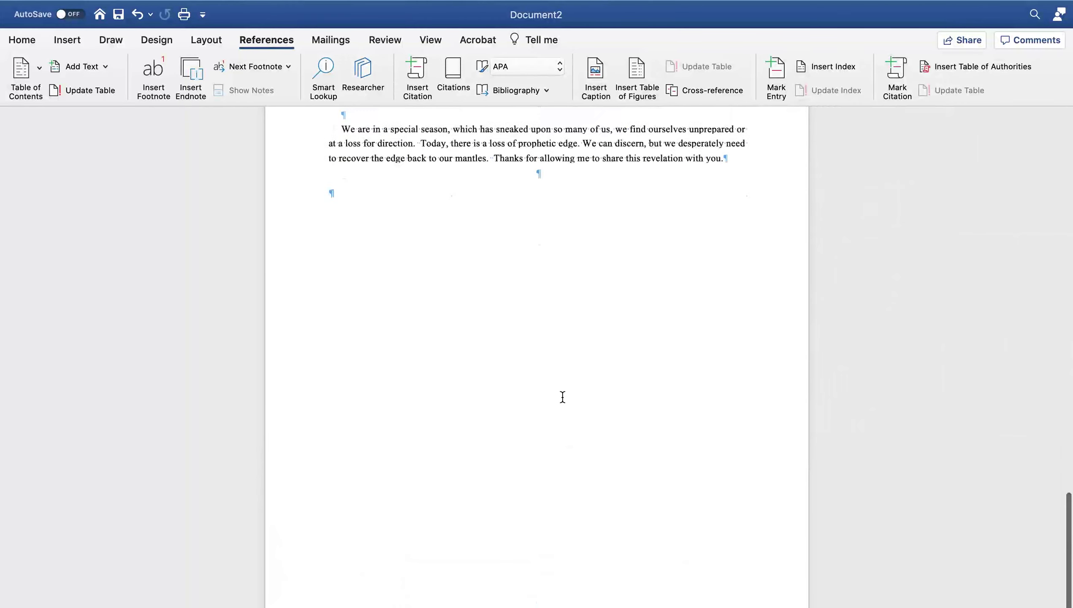
left_click(391, 310)
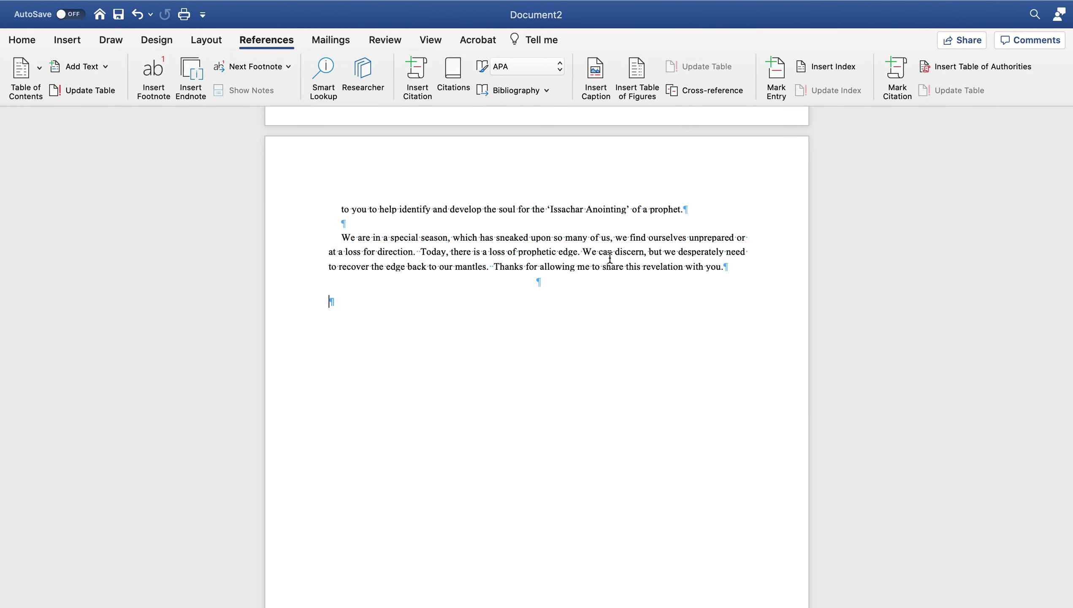
left_click(823, 66)
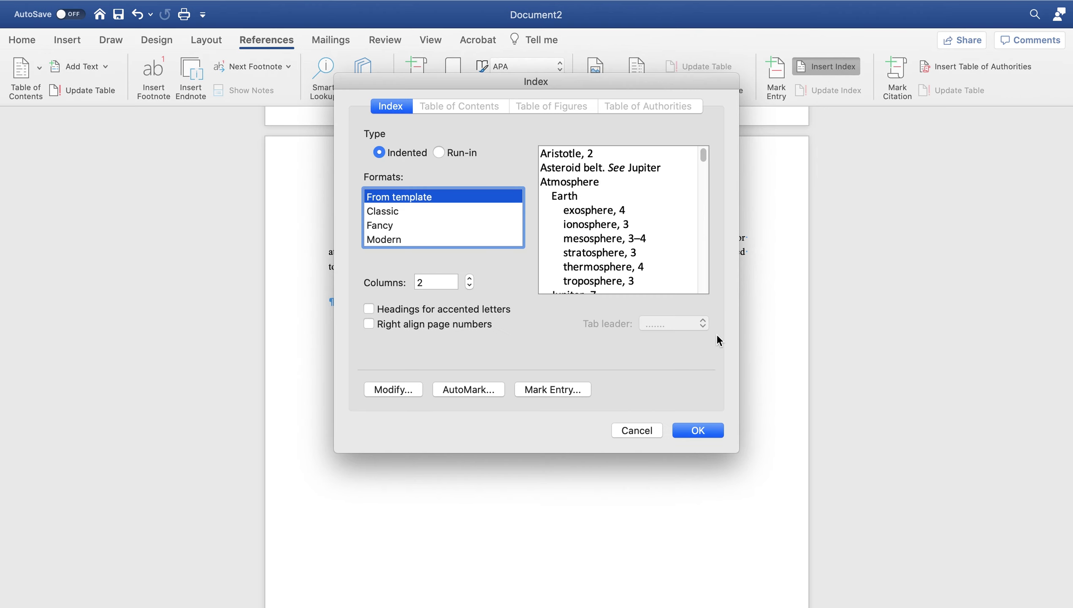
scroll(477, 230, "down", 3)
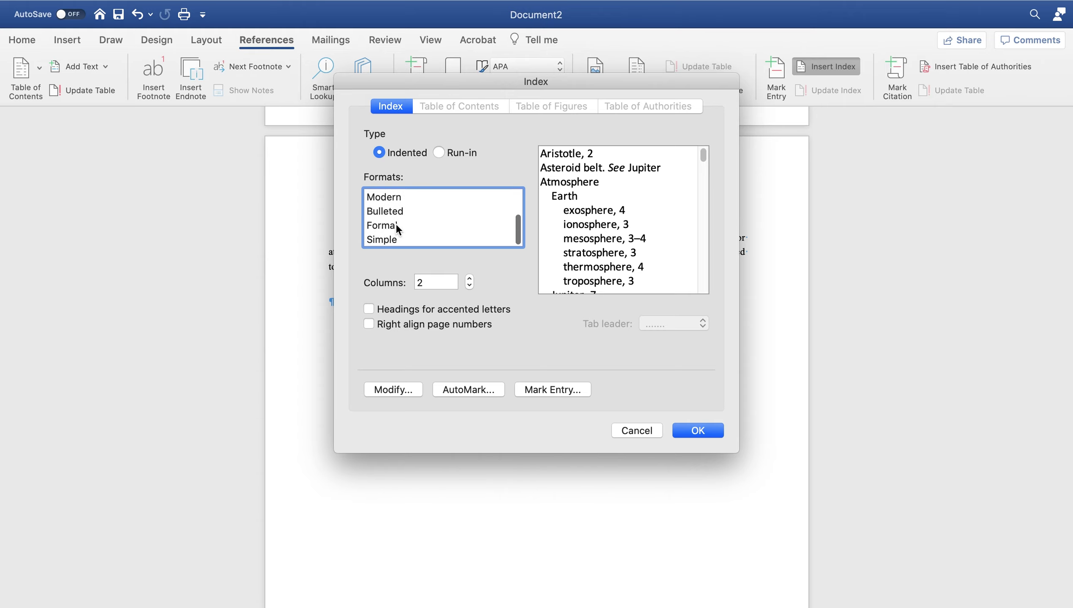
scroll(439, 221, "up", 3)
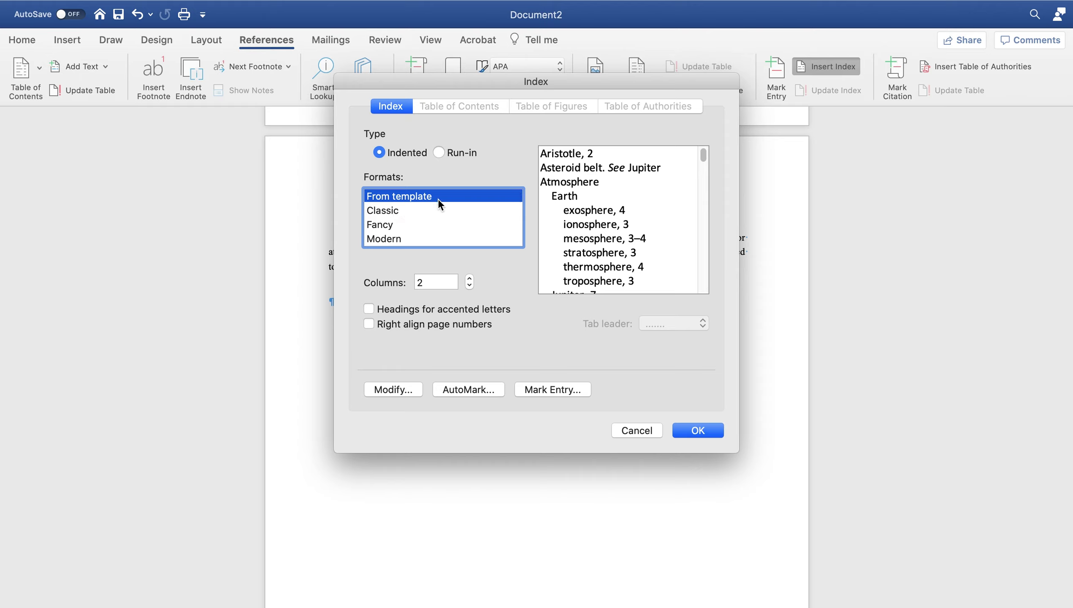
left_click(707, 434)
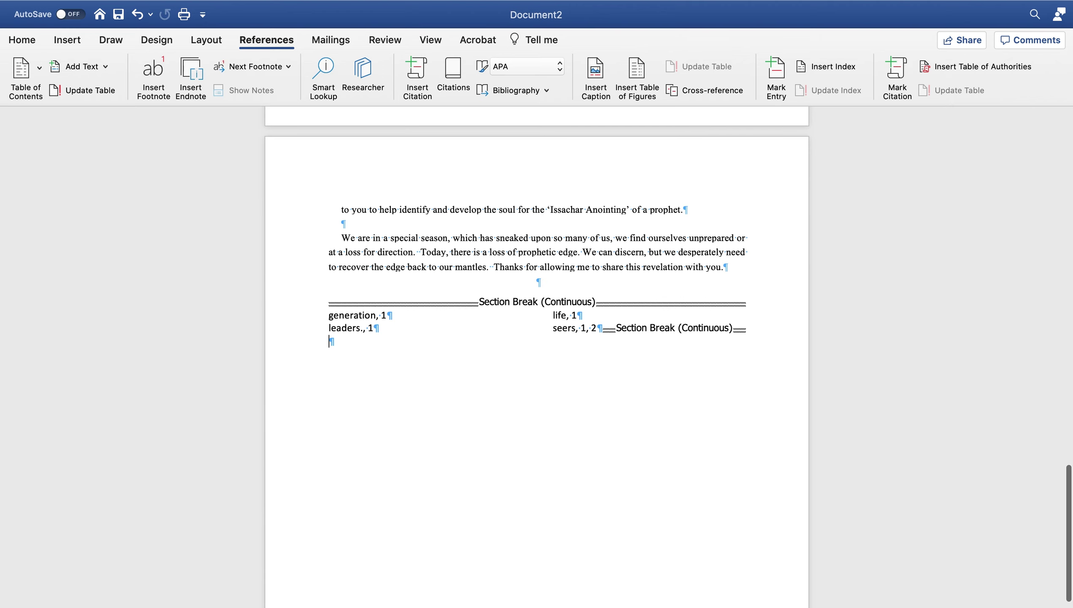
left_click(854, 606)
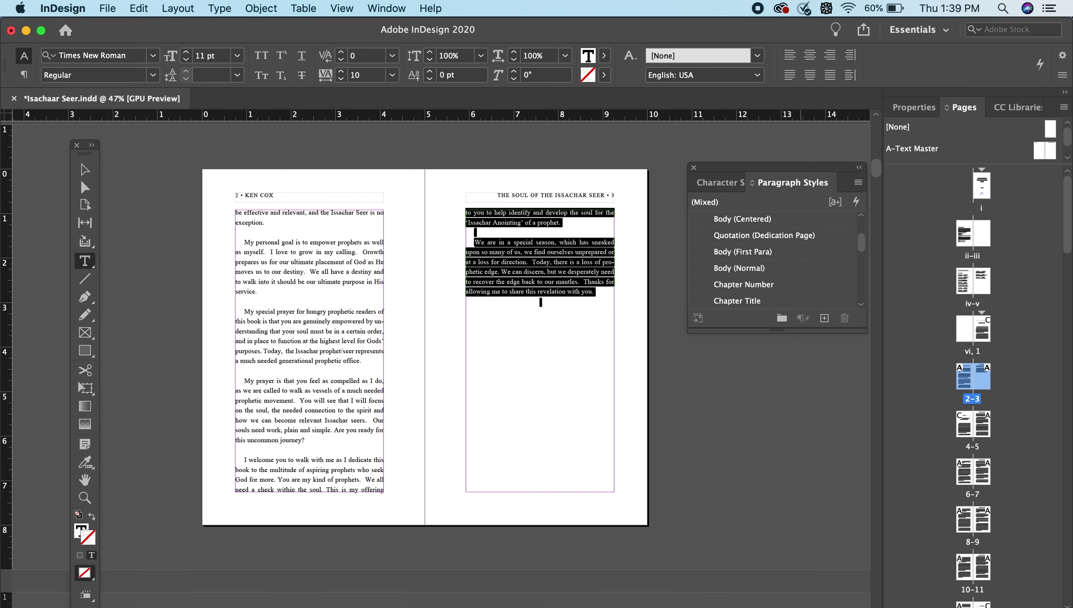
left_click(762, 606)
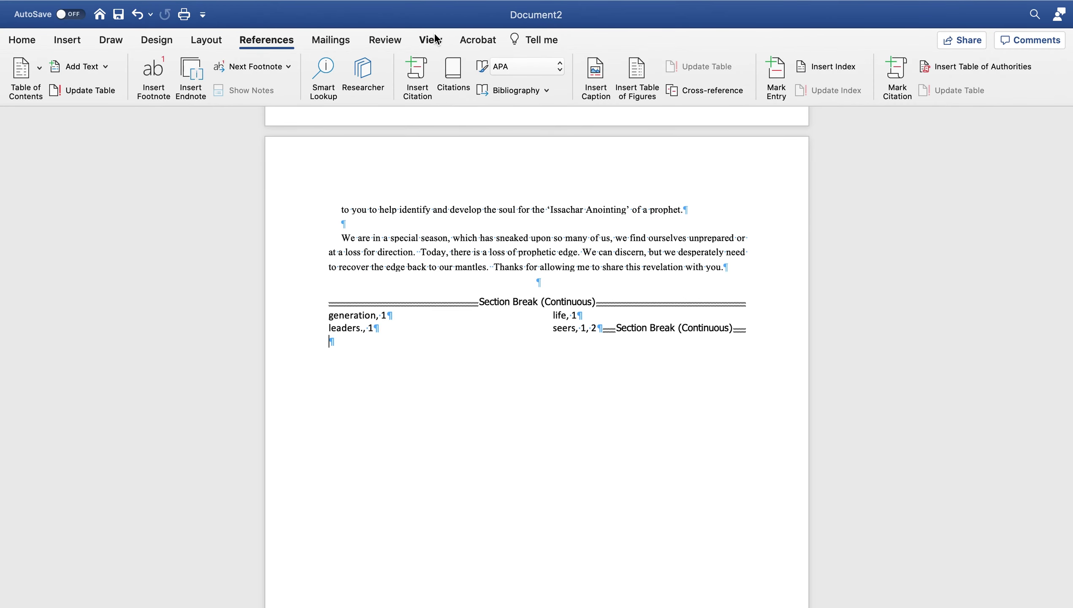
left_click(382, 8)
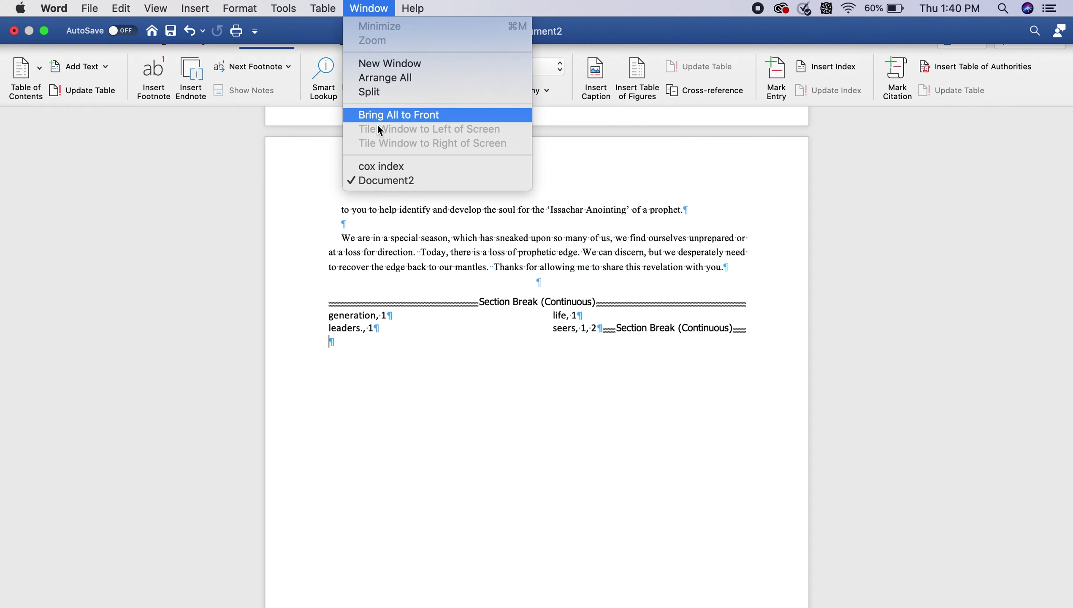
left_click(383, 166)
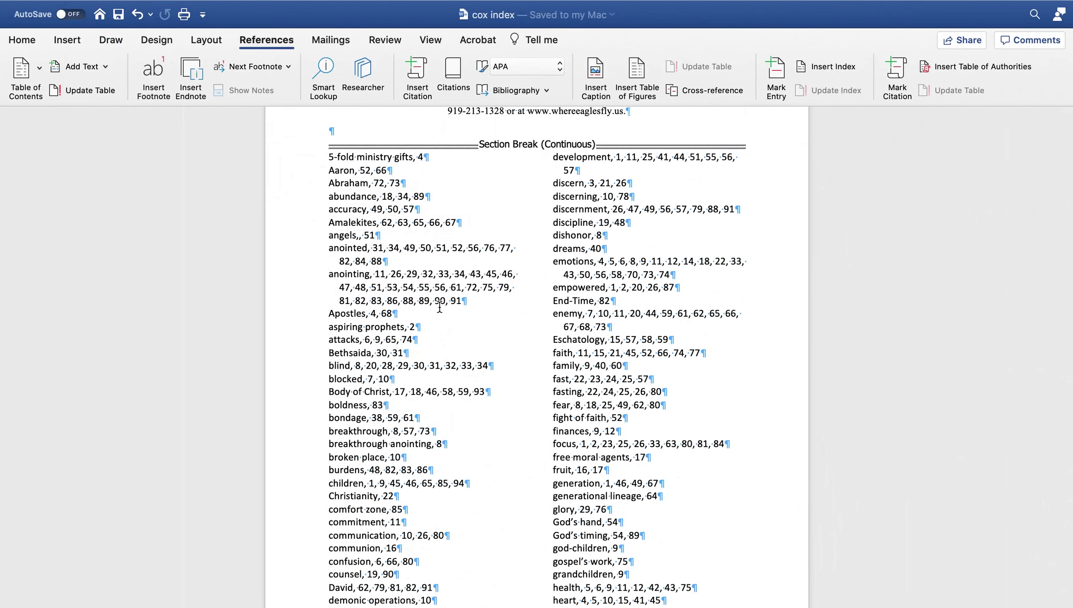
scroll(489, 369, "down", 5)
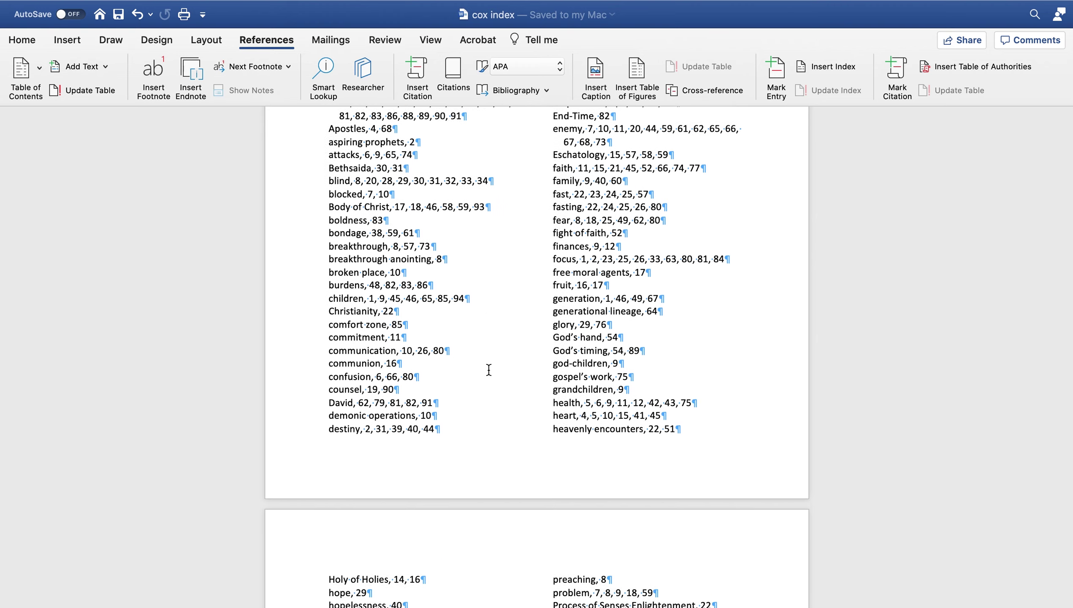
scroll(489, 369, "down", 10)
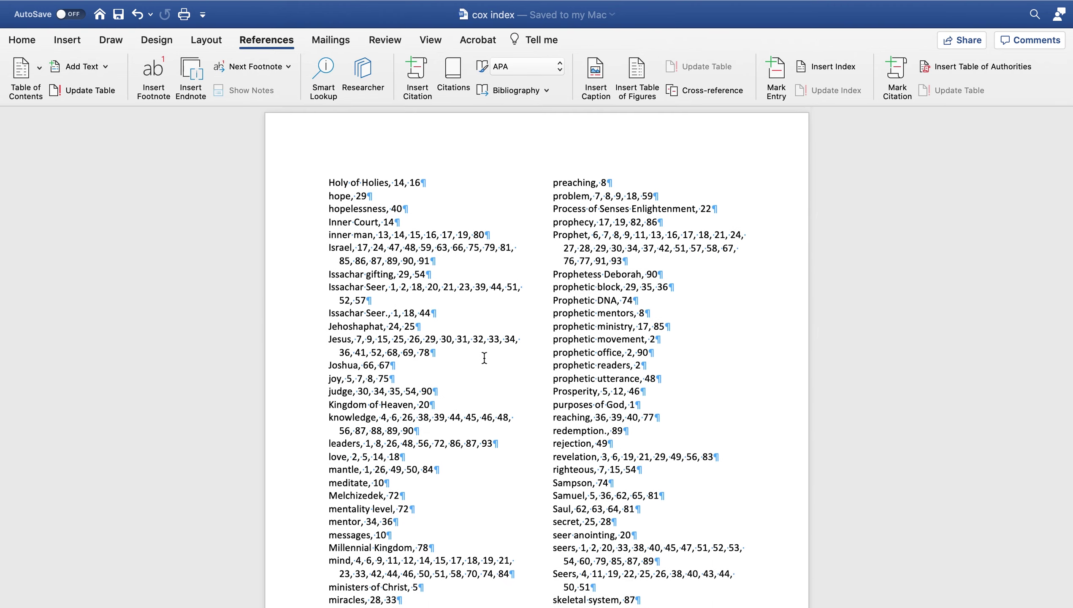
scroll(484, 358, "down", 15)
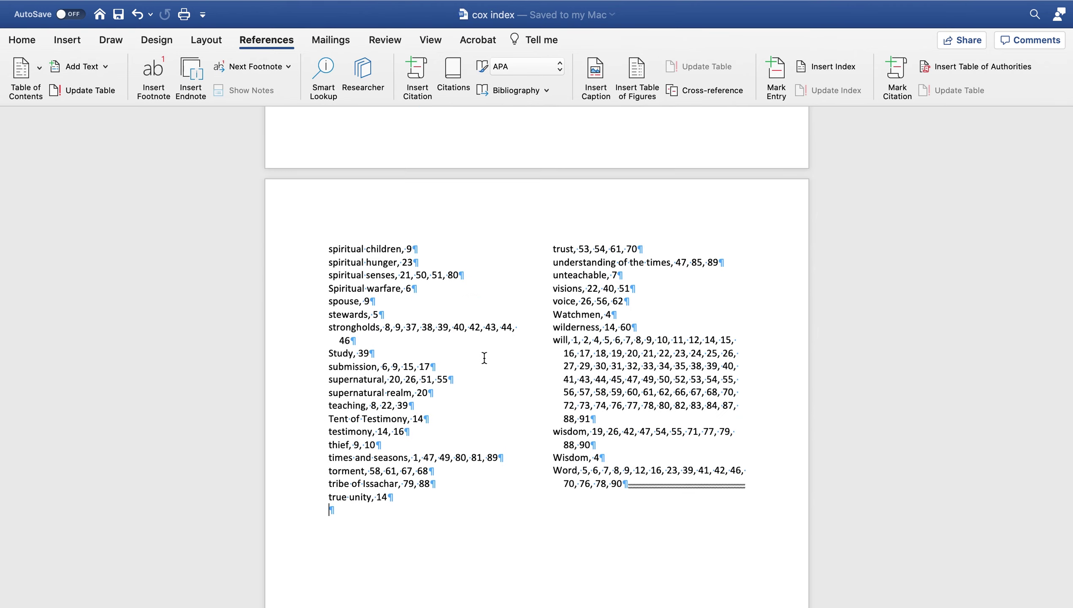
scroll(484, 358, "up", 3)
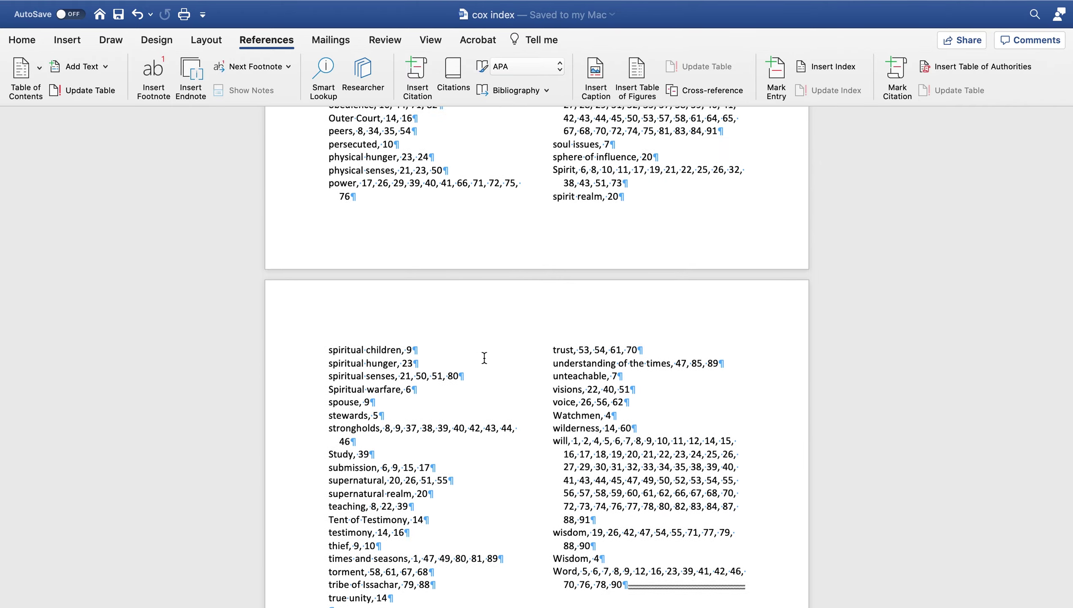
scroll(484, 358, "up", 20)
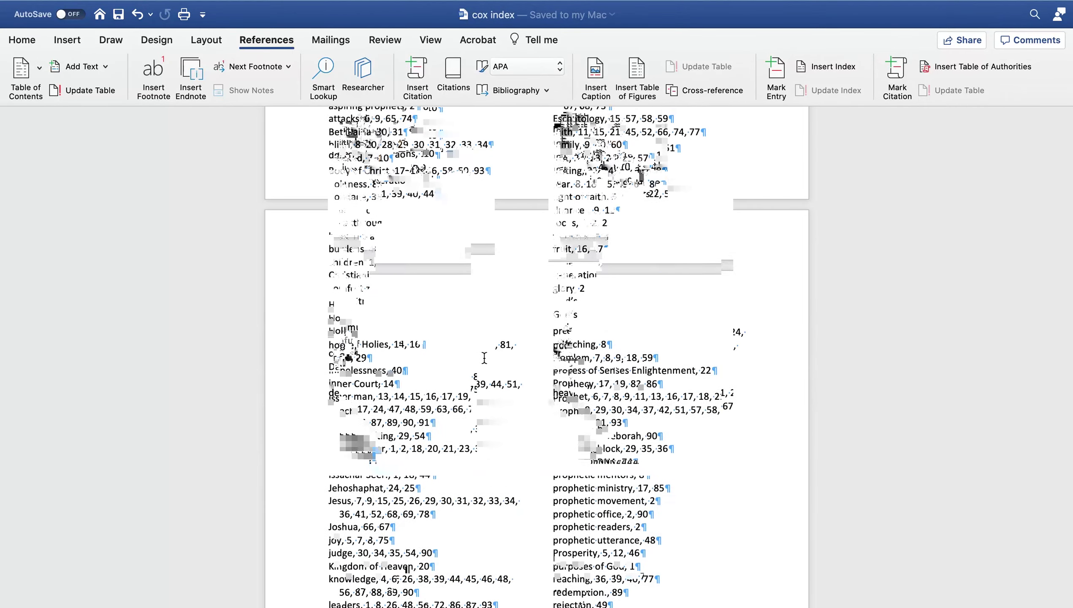
scroll(484, 358, "up", 10)
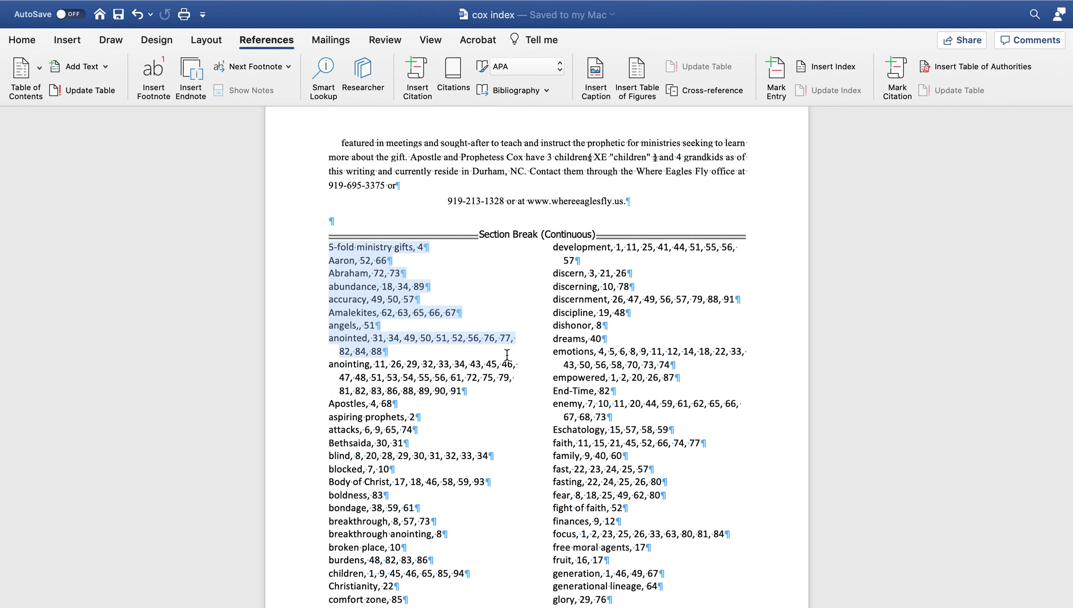
left_click_drag(507, 354, 680, 606)
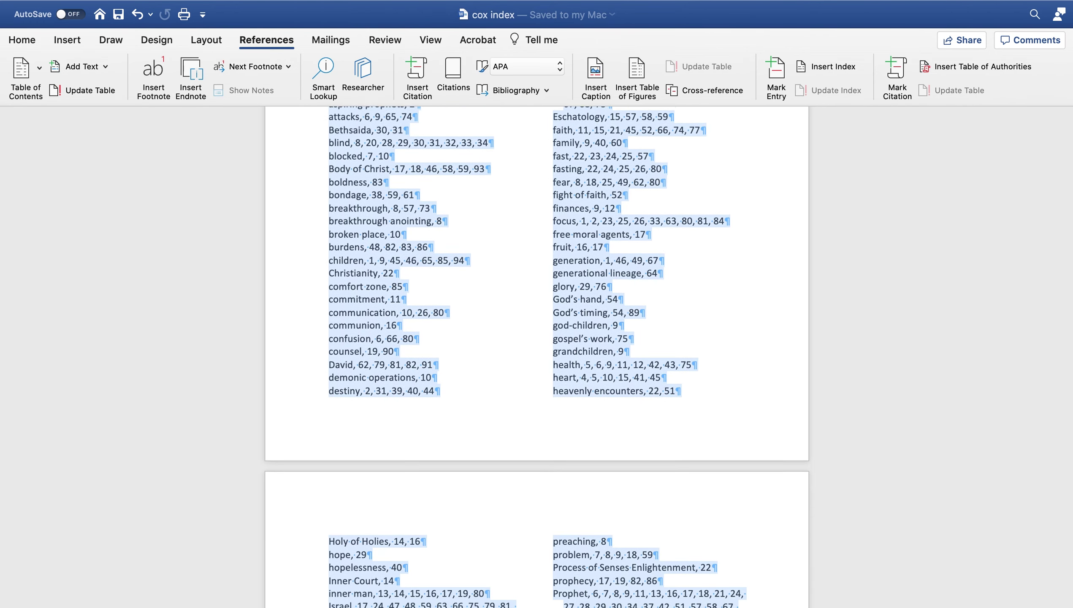
scroll(537, 356, "down", 15)
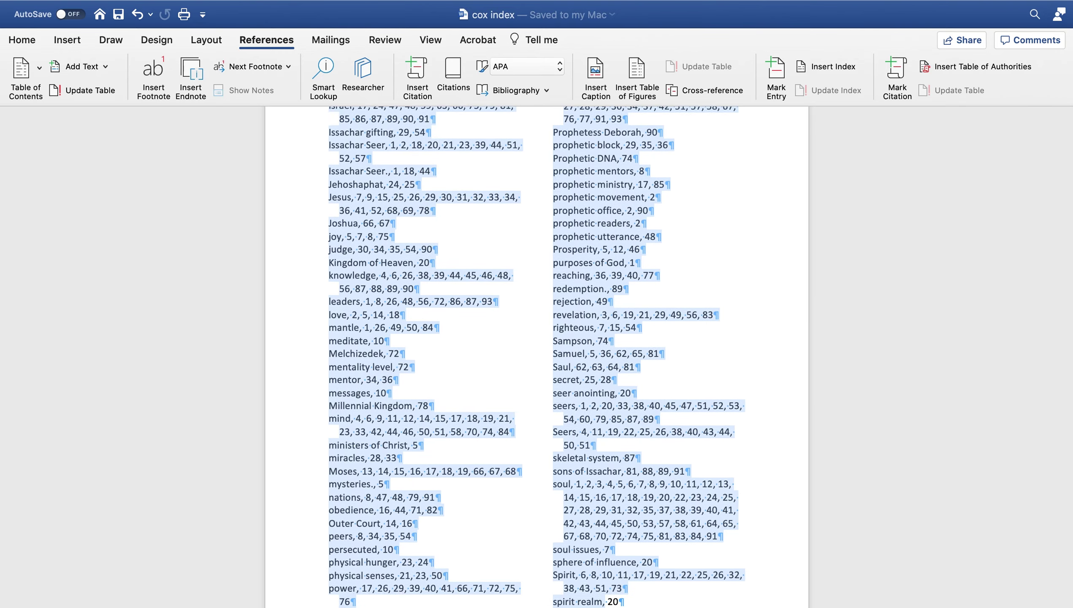
key("shift+Down")
key("shift+Down")
key("shift+Down")
key("shift+Down")
key("shift+Down")
key("shift+Down")
key("shift+Down")
key("shift+Down")
key("shift+Down")
key("shift+Down")
key("shift+Down")
key("shift+Down")
key("shift+Down")
key("shift+Down")
key("shift+Down")
key("shift+Down")
key("shift+Down")
key("shift+Down")
key("shift+Down")
key("shift+Down")
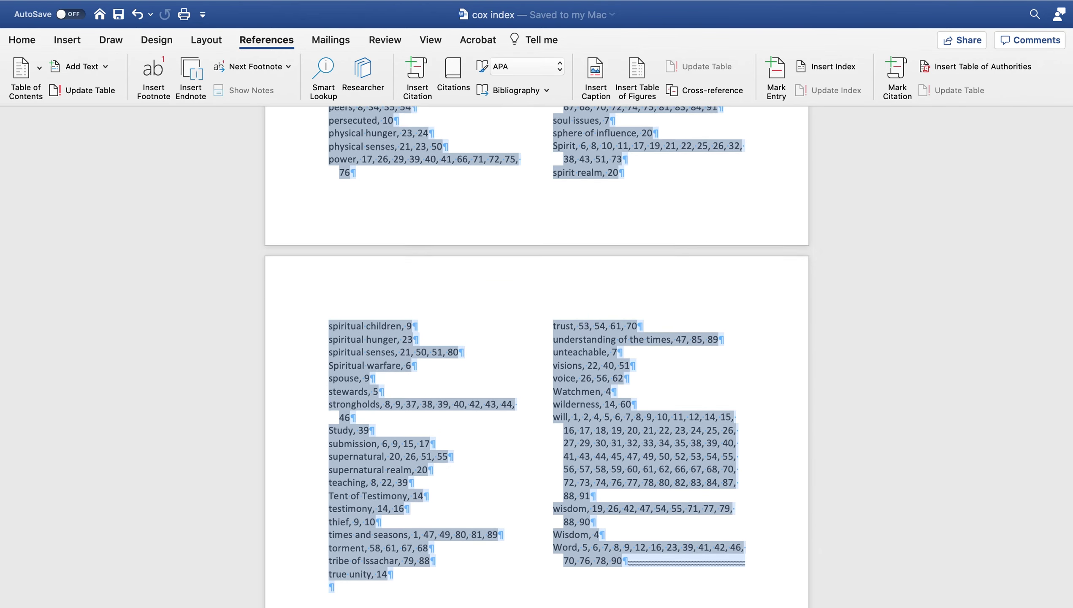
scroll(620, 514, "down", 3)
left_click(625, 469, "shift")
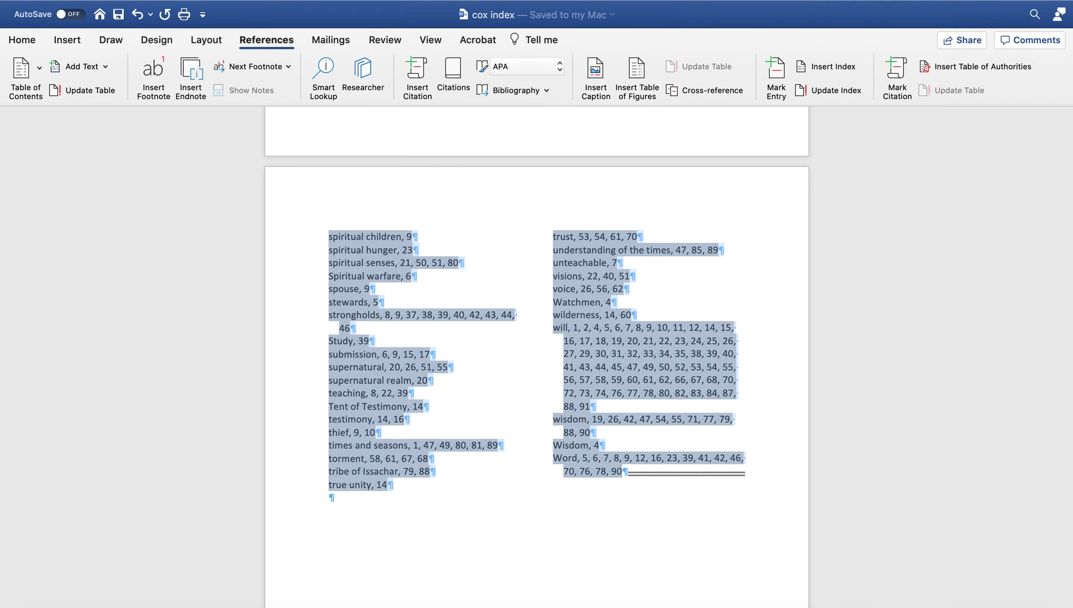
key("super+Tab")
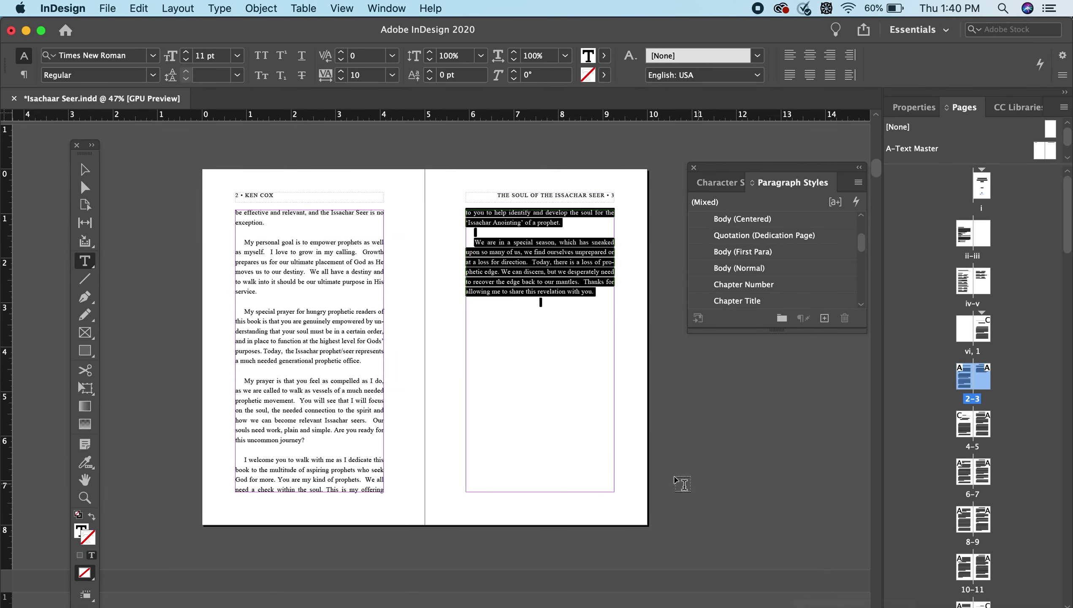
left_click(599, 425)
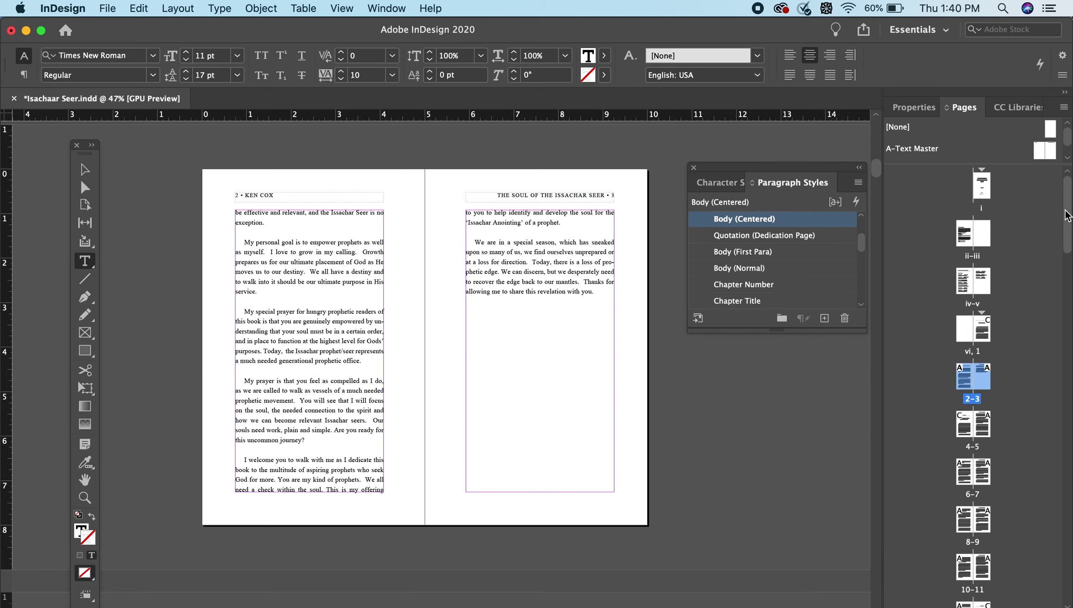
left_click_drag(1068, 382, 1068, 603)
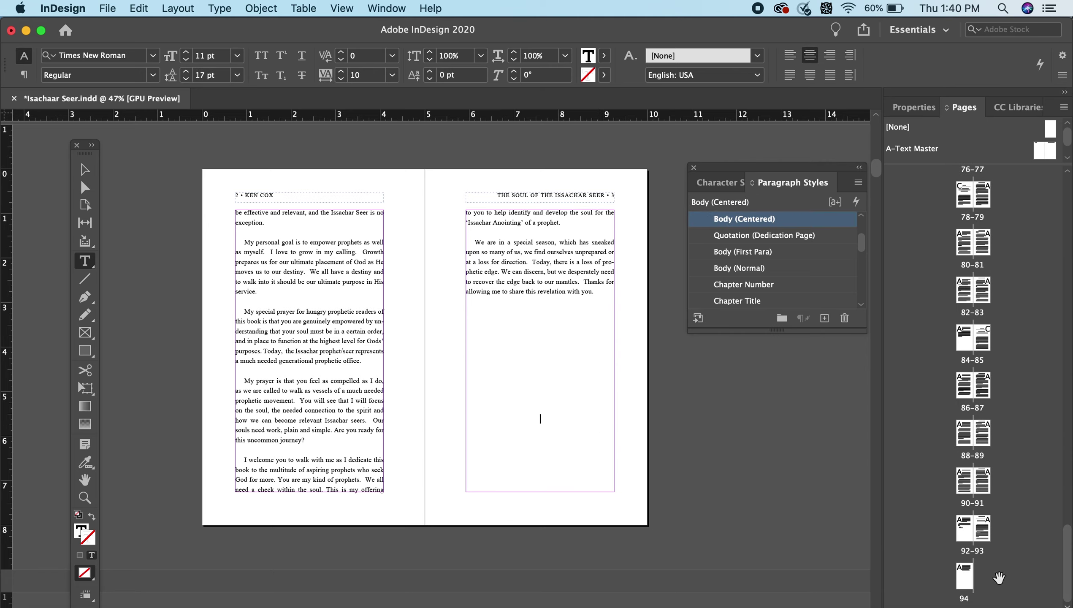
double_click(967, 578)
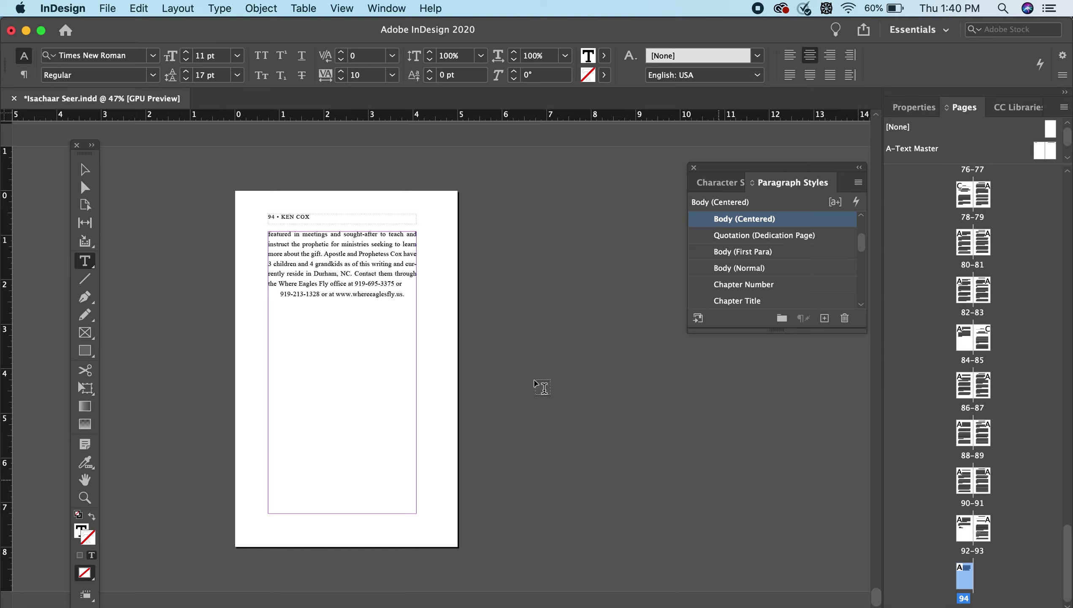
left_click(85, 187)
left_click(362, 477)
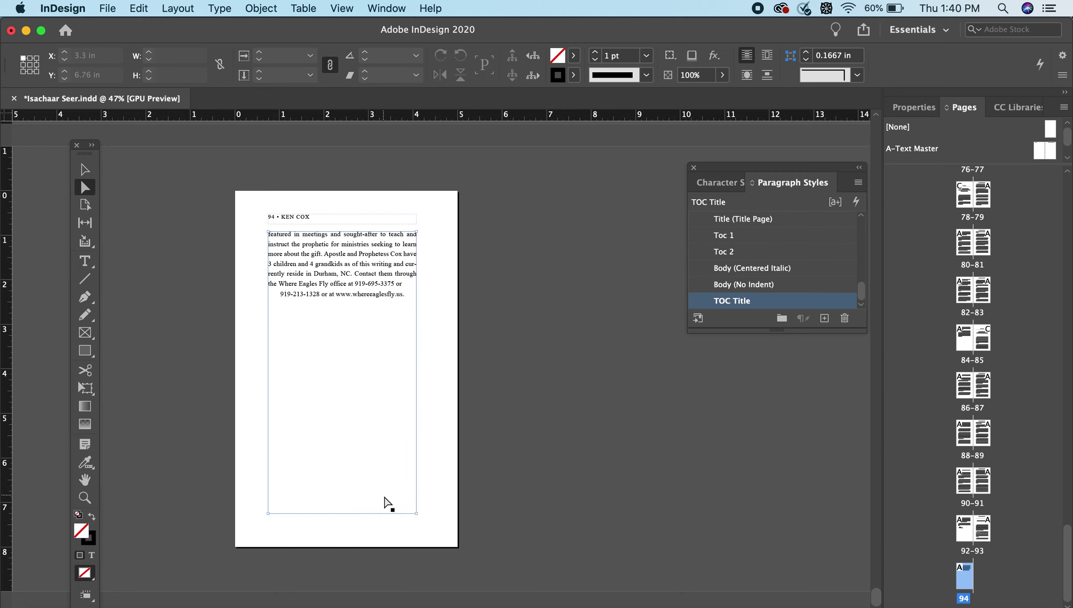
left_click(387, 502)
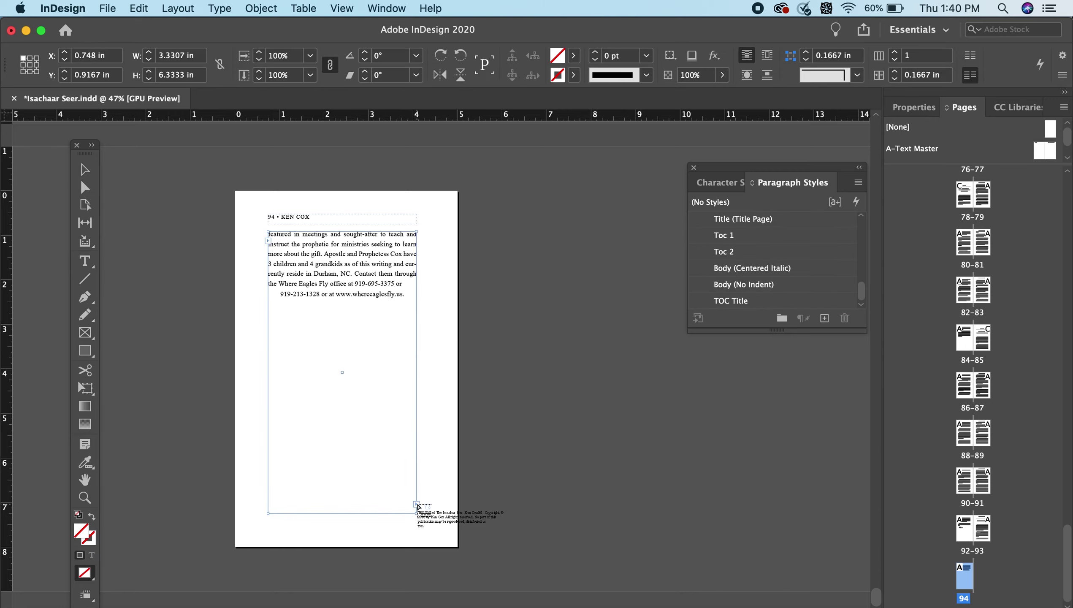
key("super+shift+p")
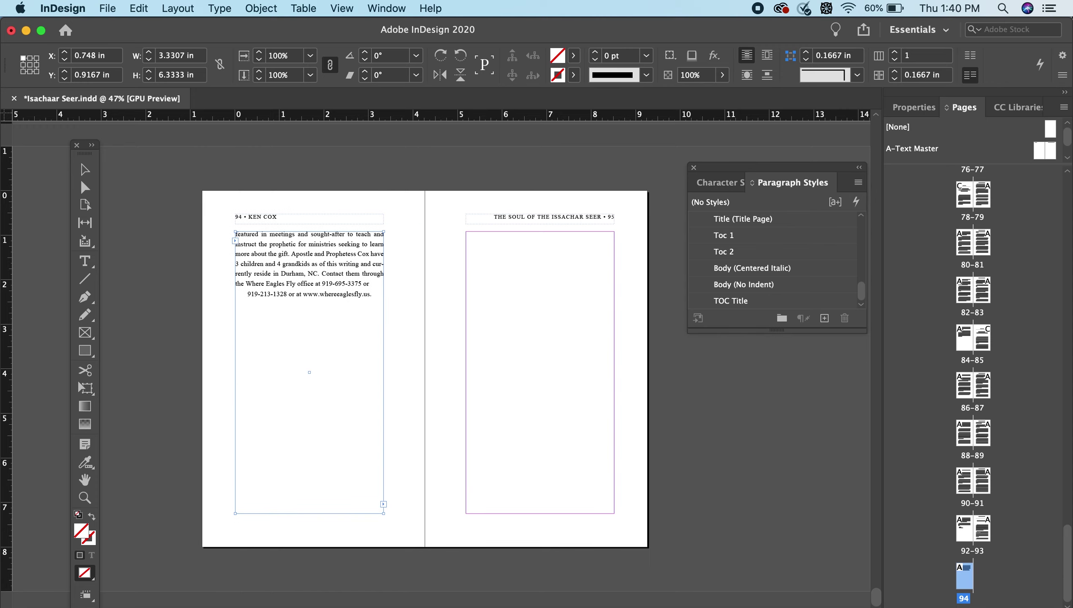
left_click(466, 234)
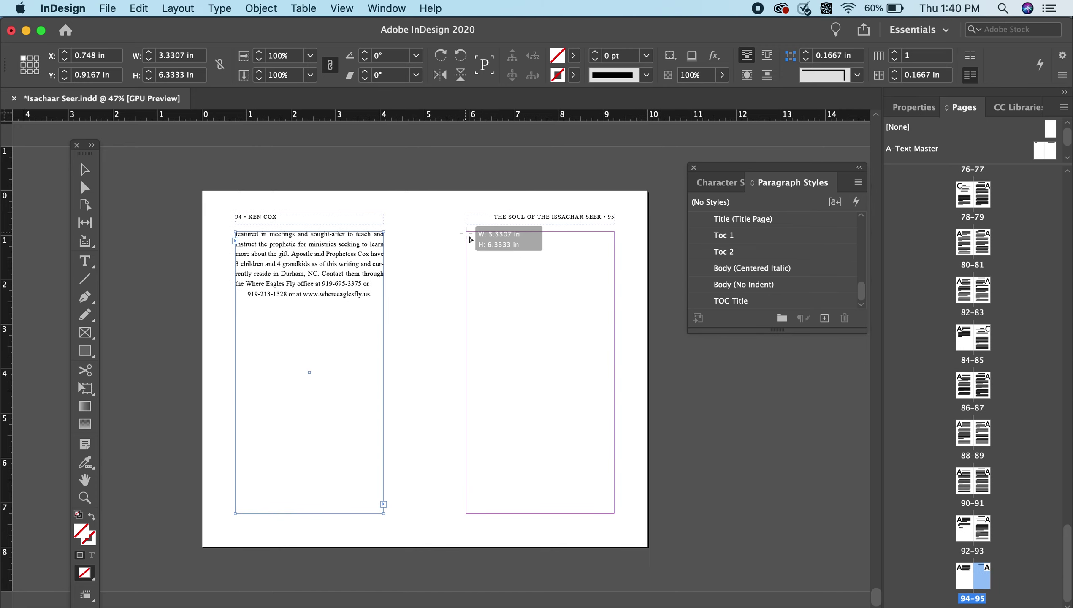
key("super+z")
left_click(96, 261)
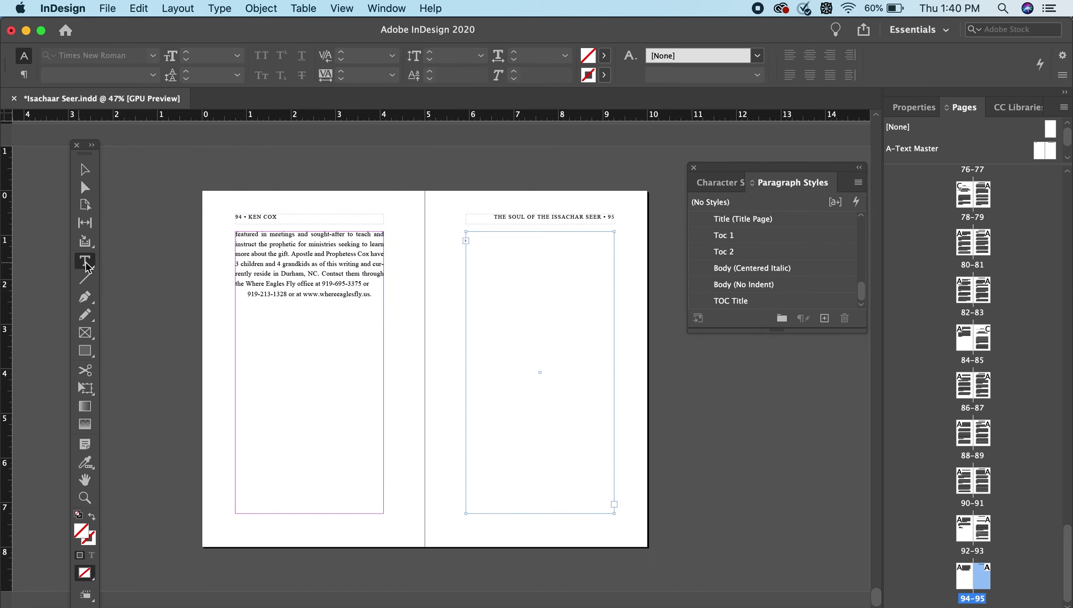
left_click(376, 298)
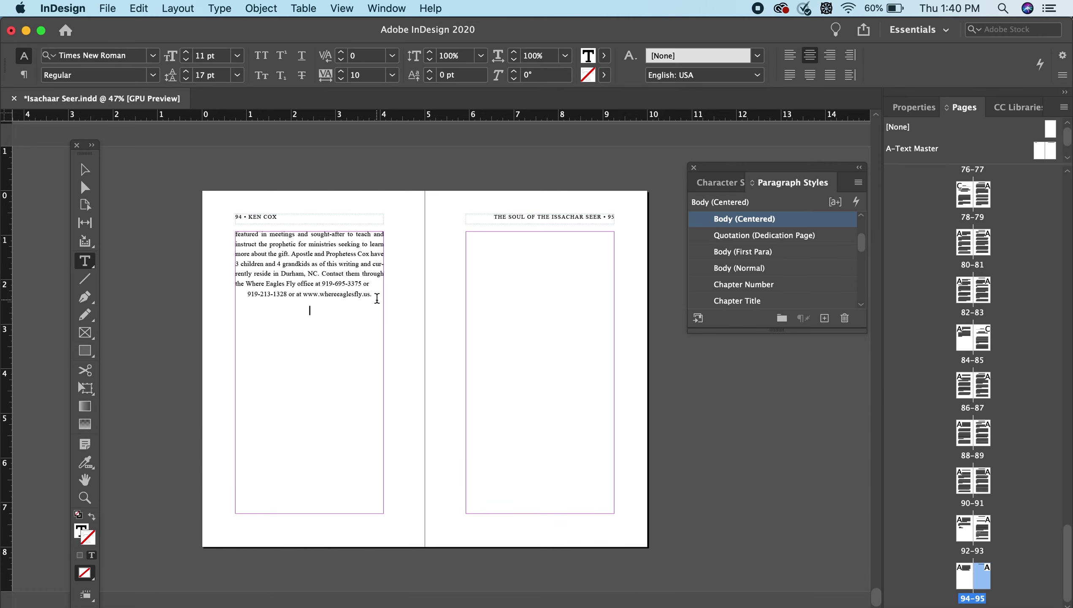
left_click(219, 8)
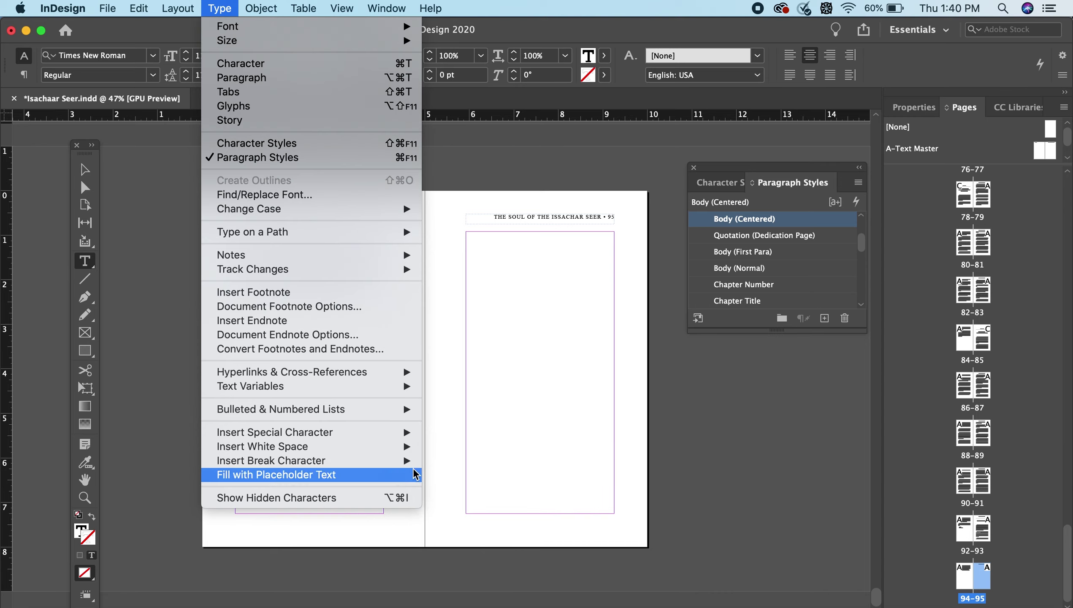
mouse_move(415, 461)
left_click(462, 488)
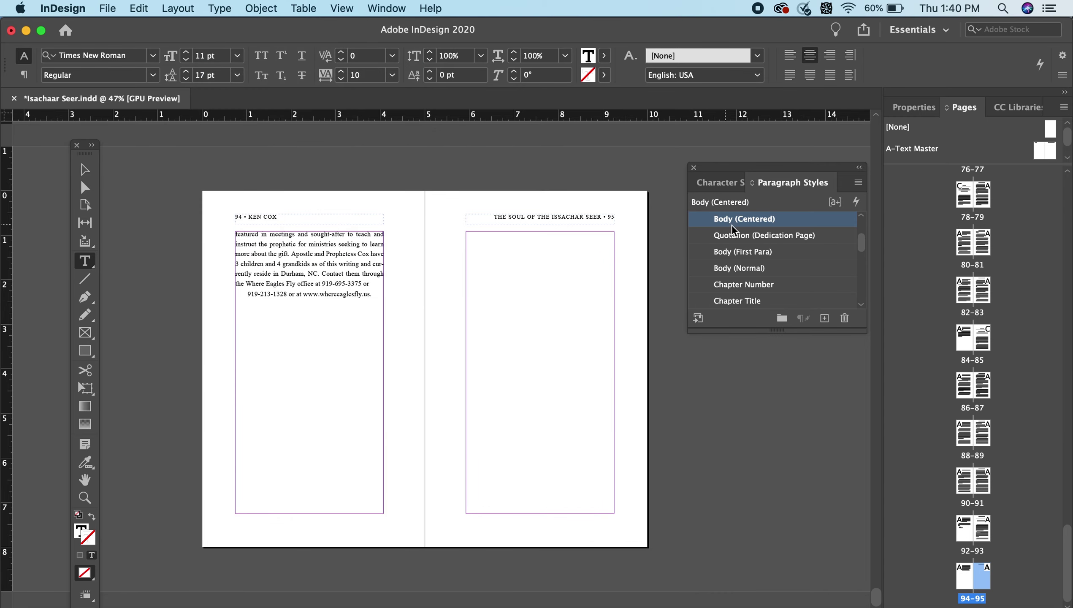
mouse_move(861, 248)
left_mouse_down()
mouse_move(861, 312)
mouse_move(861, 250)
left_mouse_up()
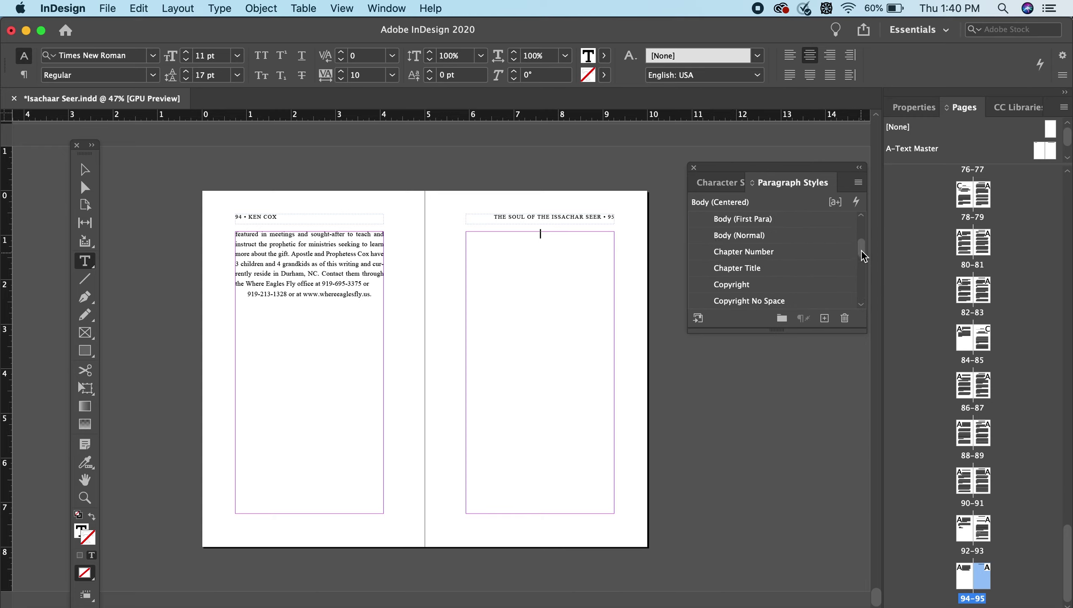
left_click(773, 237)
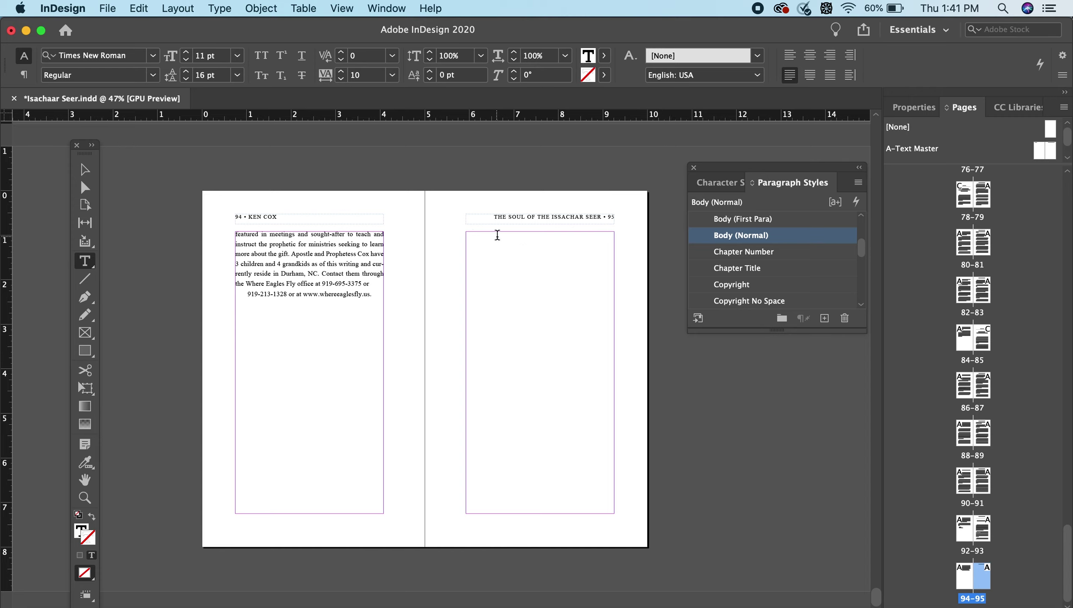
left_click(496, 234)
key("super+v")
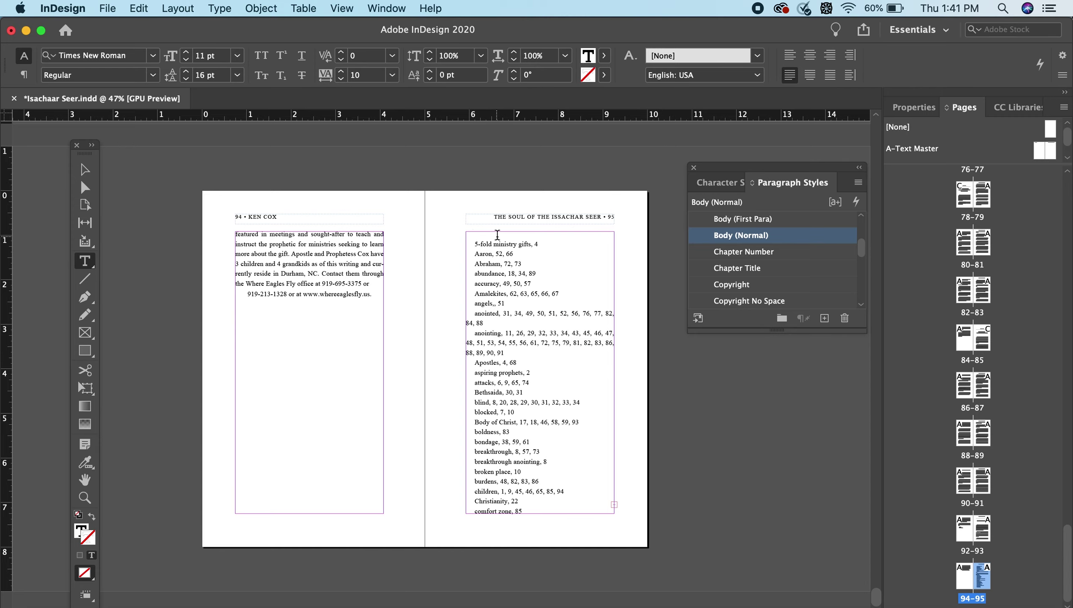
left_click(85, 187)
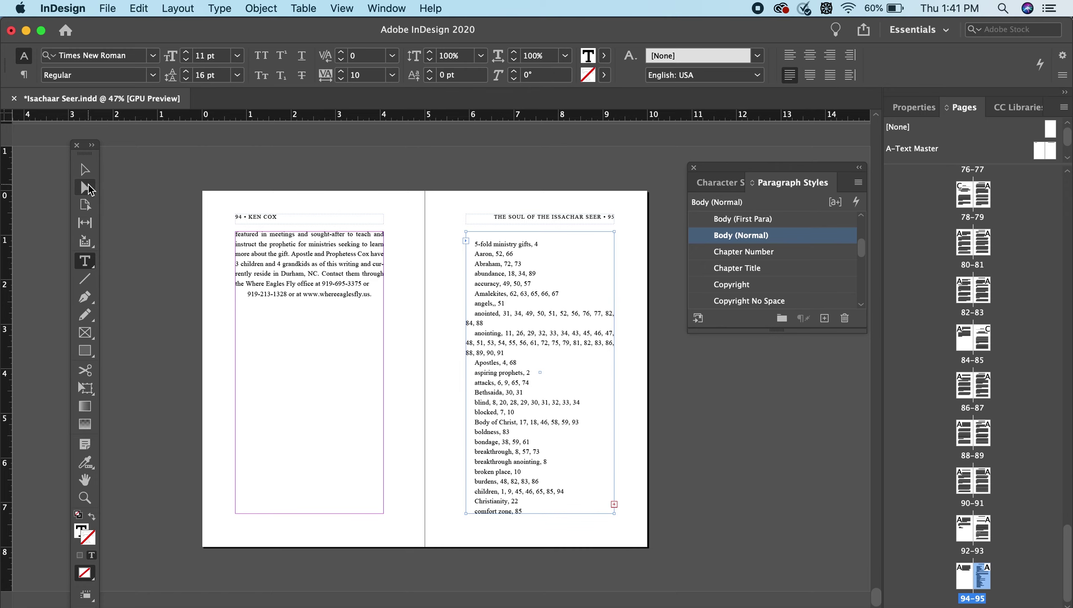
left_click(613, 504)
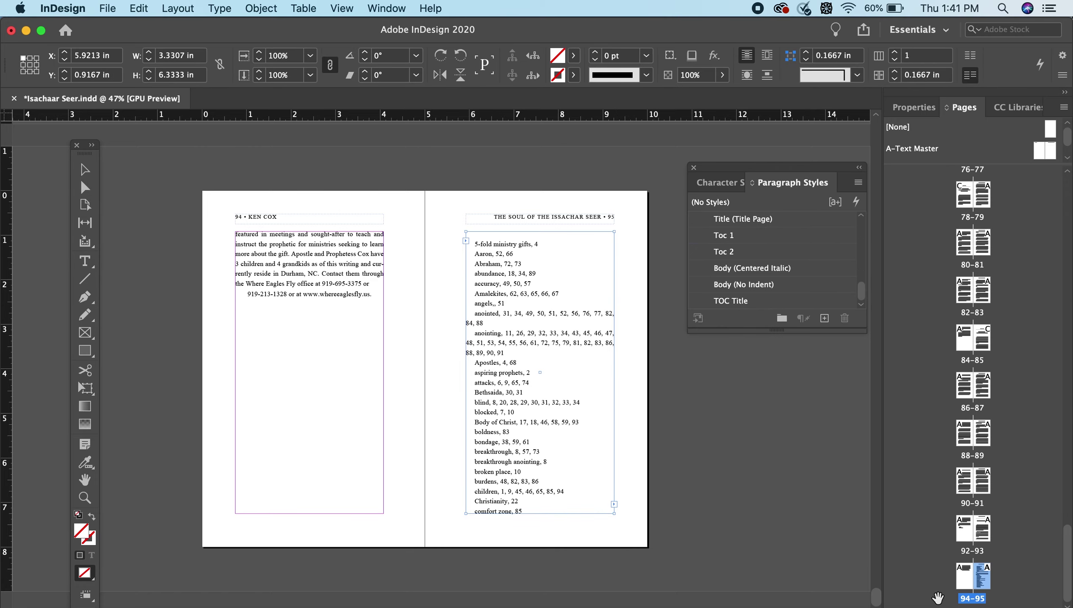
key("super+shift+p")
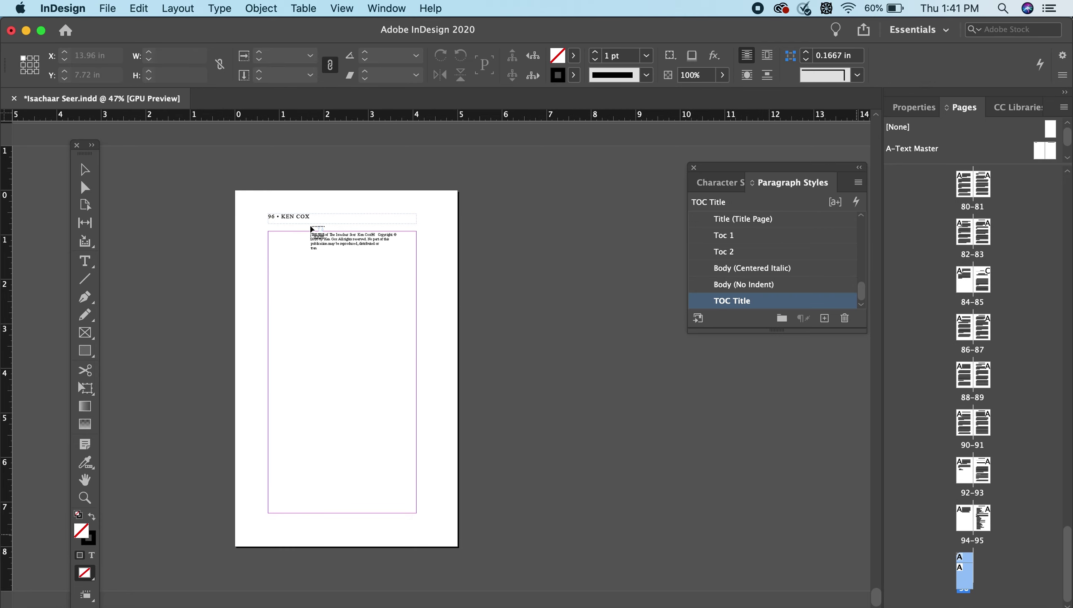
left_click(269, 233)
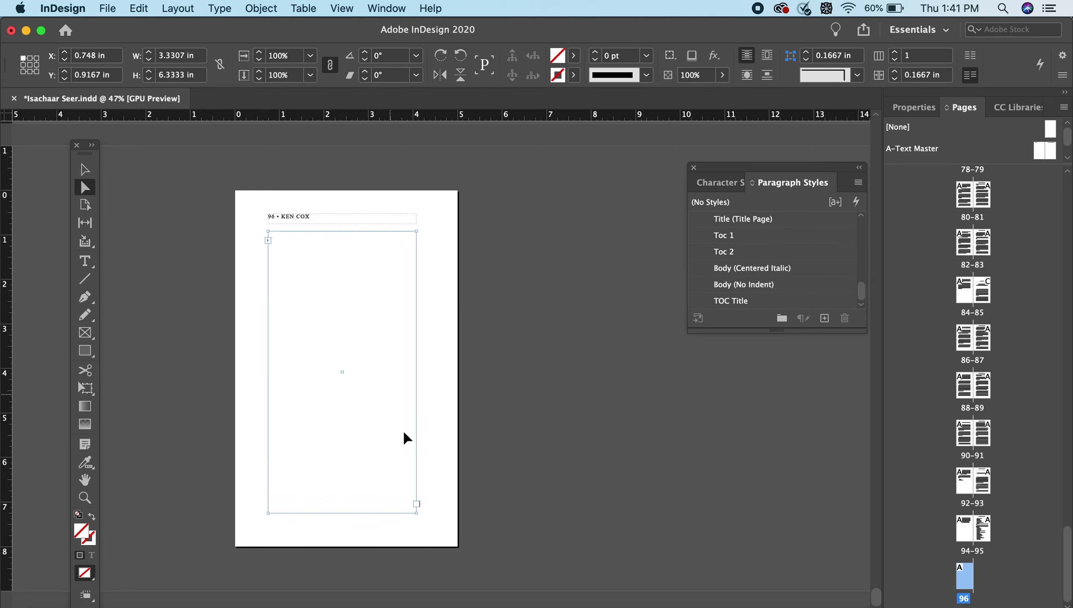
left_click(416, 504)
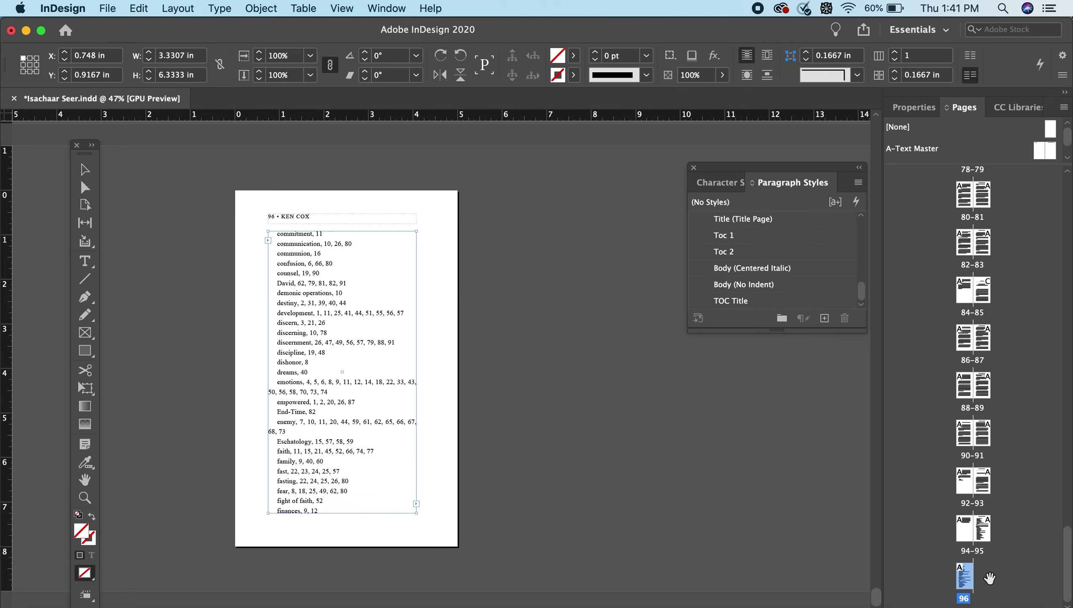
key("super+shift+p")
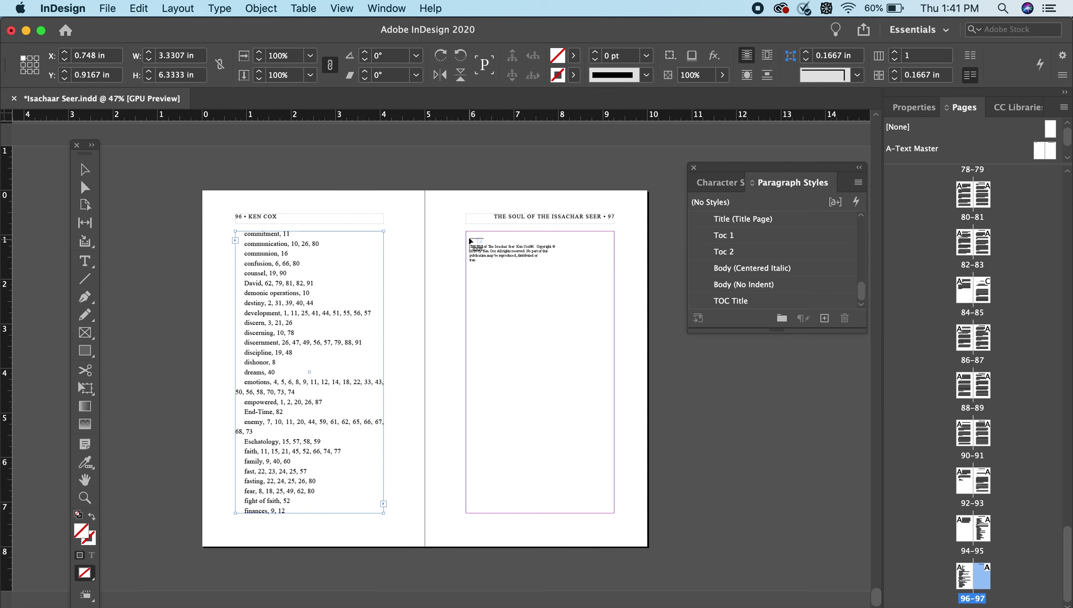
left_click(468, 234)
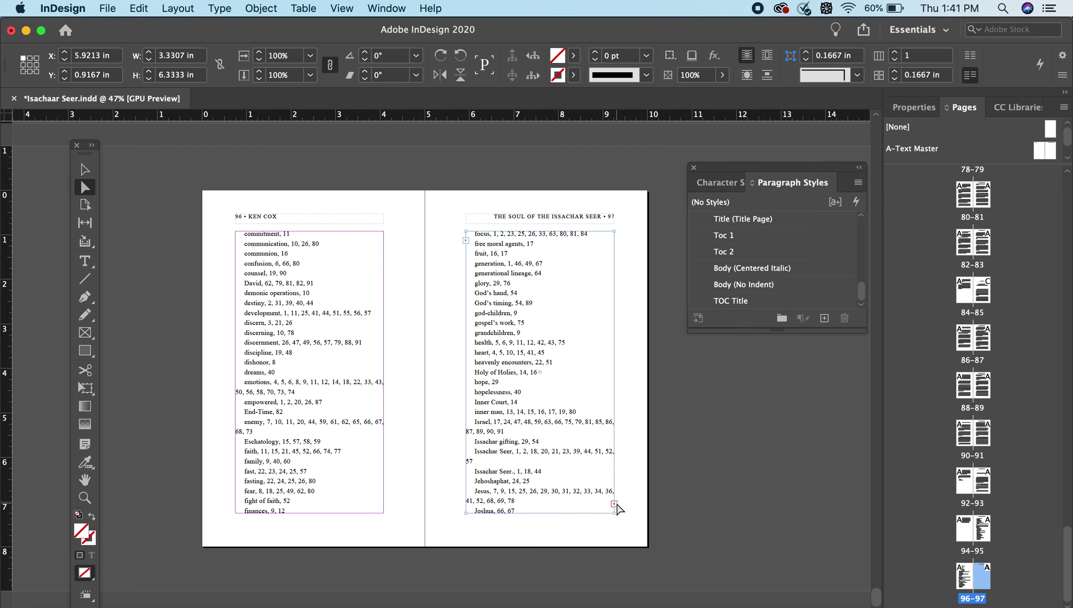
left_click(614, 504)
key("super+shift+p")
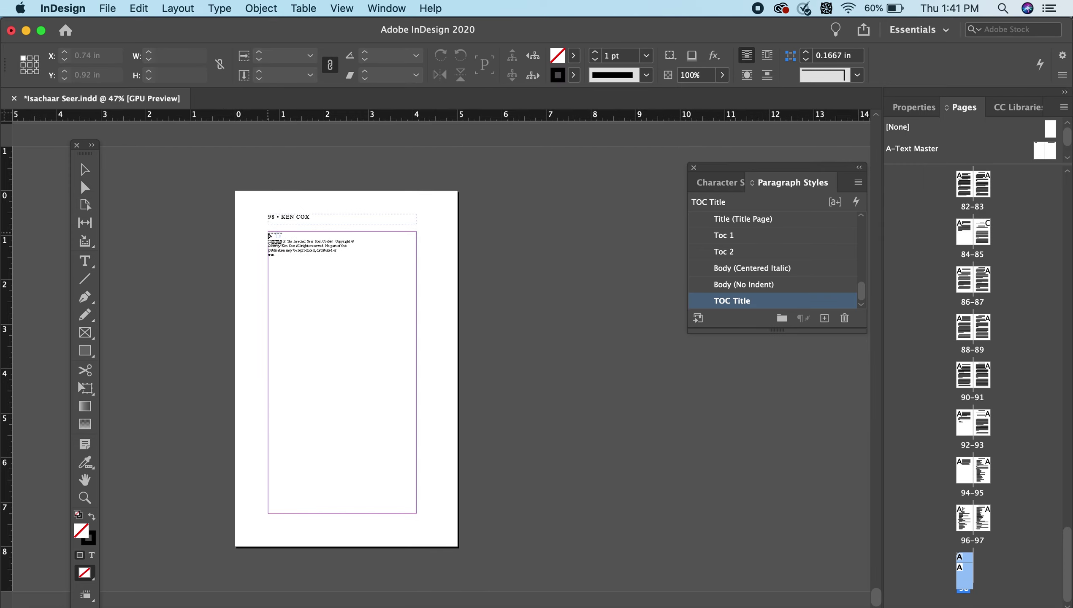
left_click(403, 415)
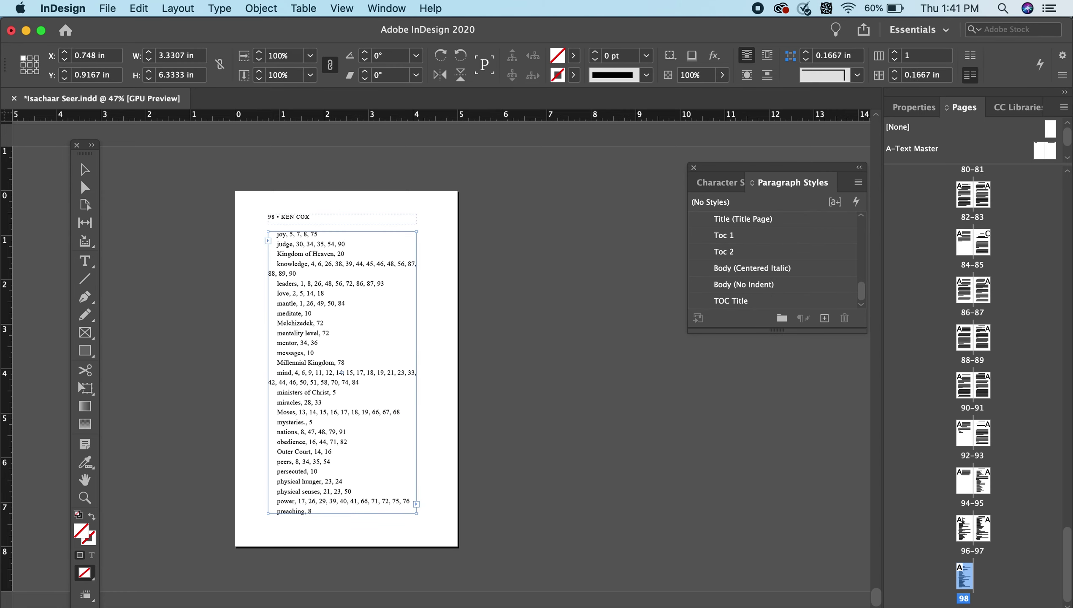
key("super+shift+p")
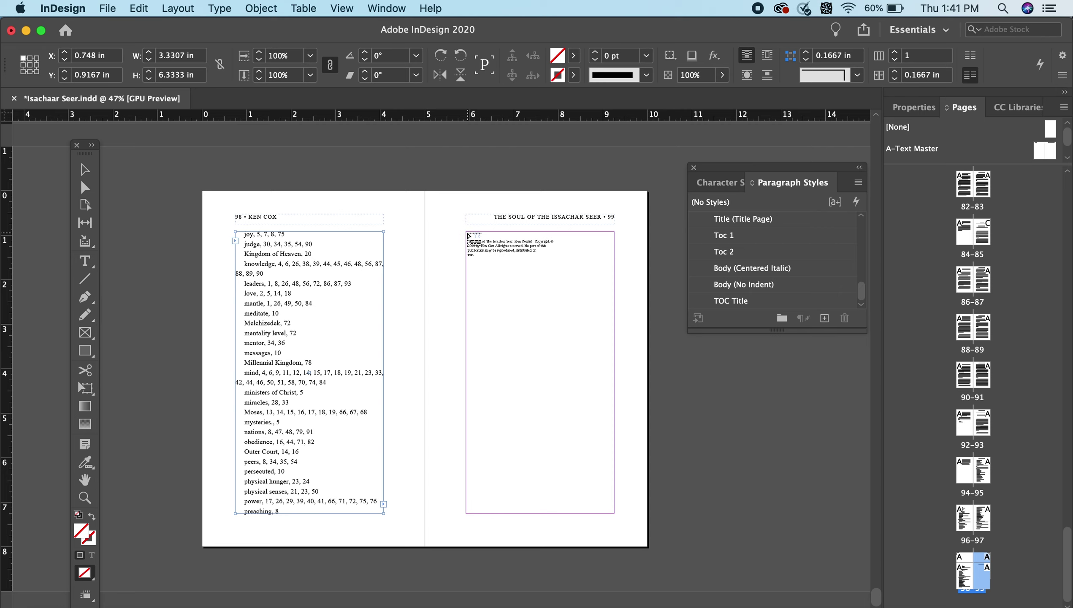
left_click(505, 297)
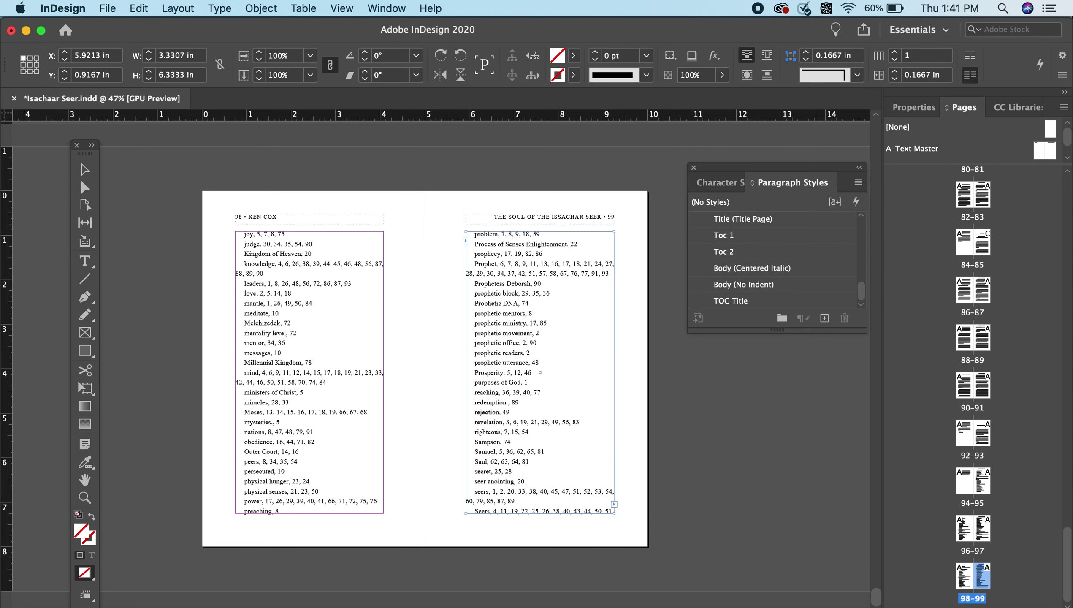
key("super+shift+p")
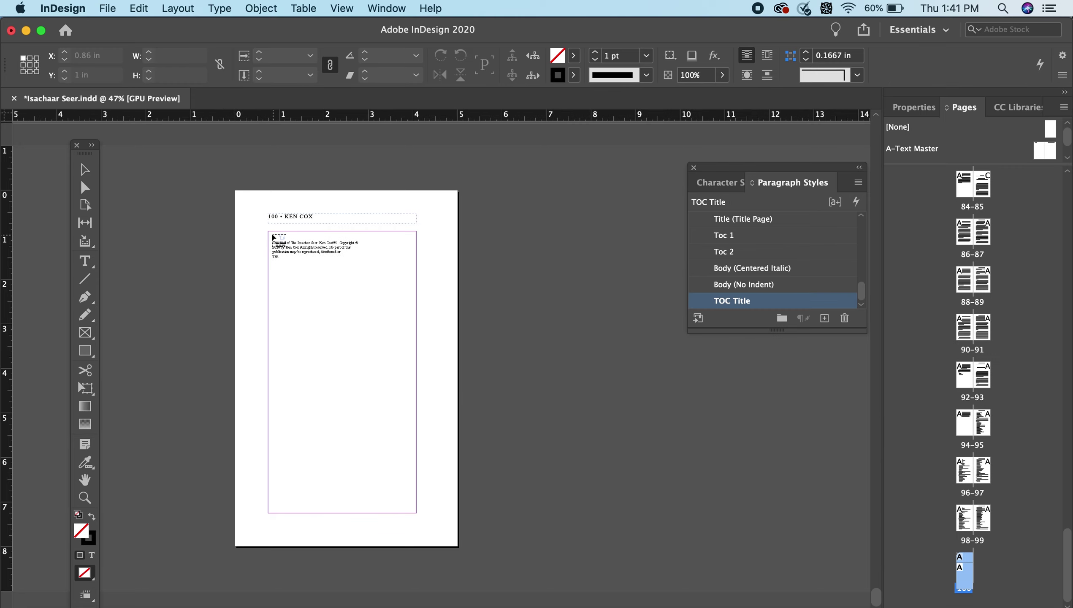
left_click(270, 236)
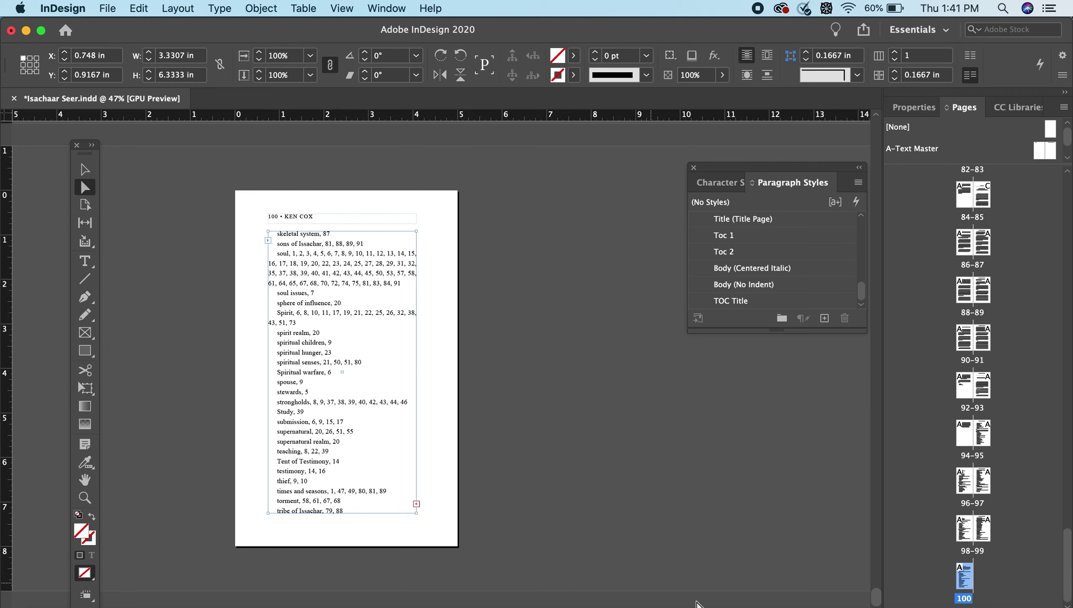
left_click(698, 603)
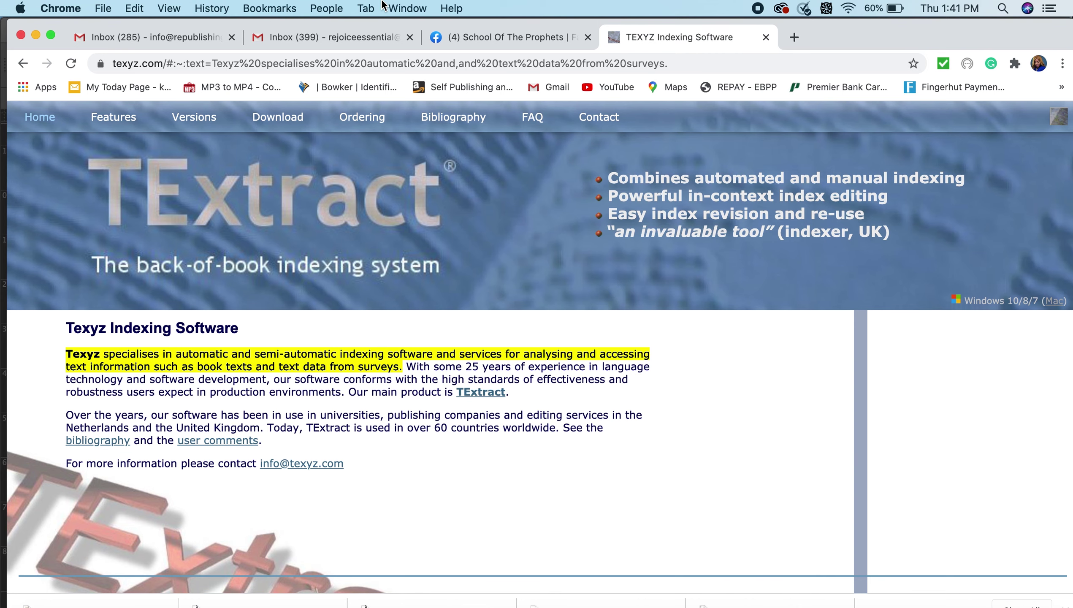